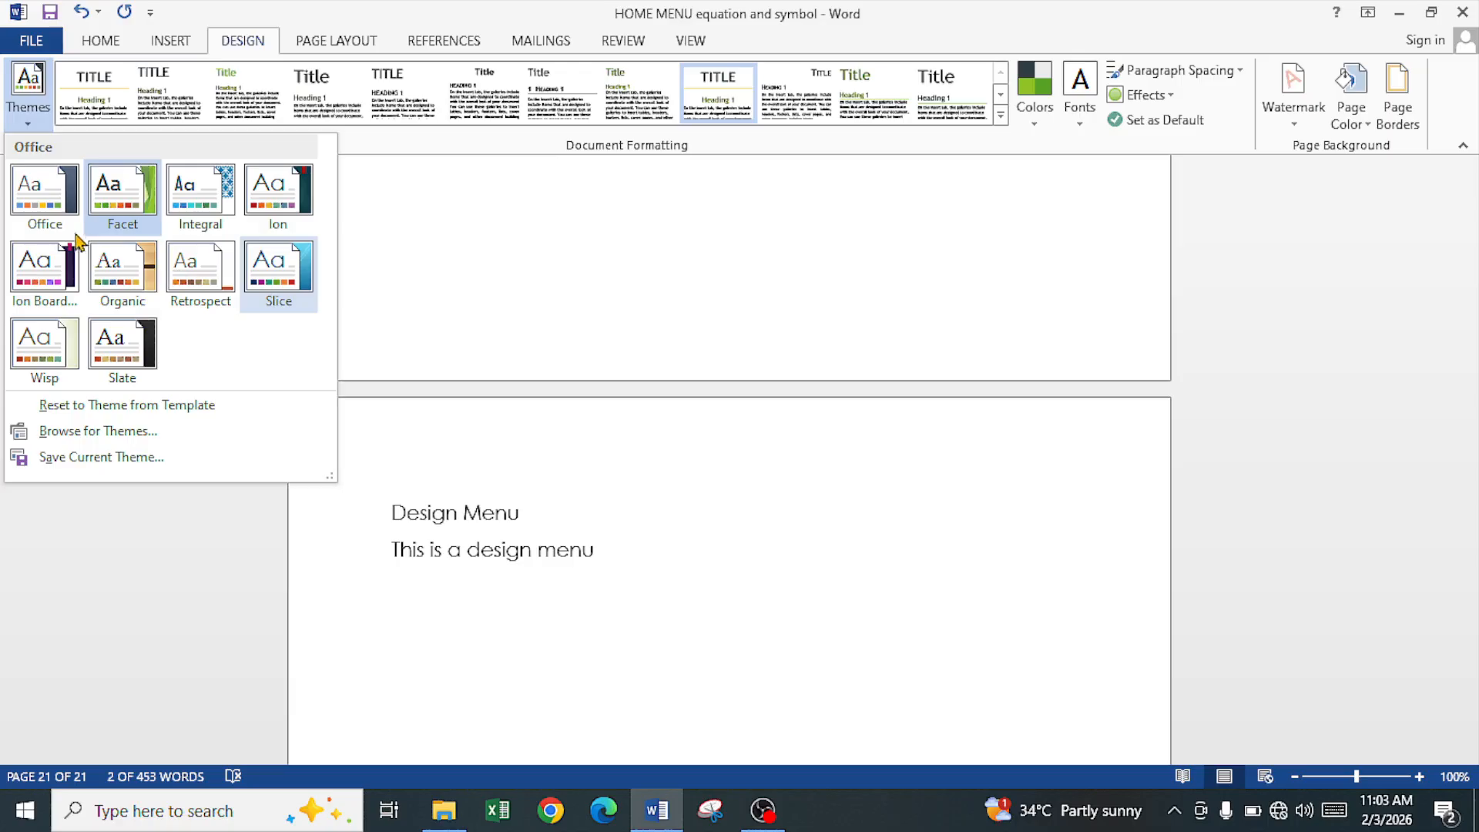
Apply the Office theme to the document, followed by the Integral theme
left_click(42, 210)
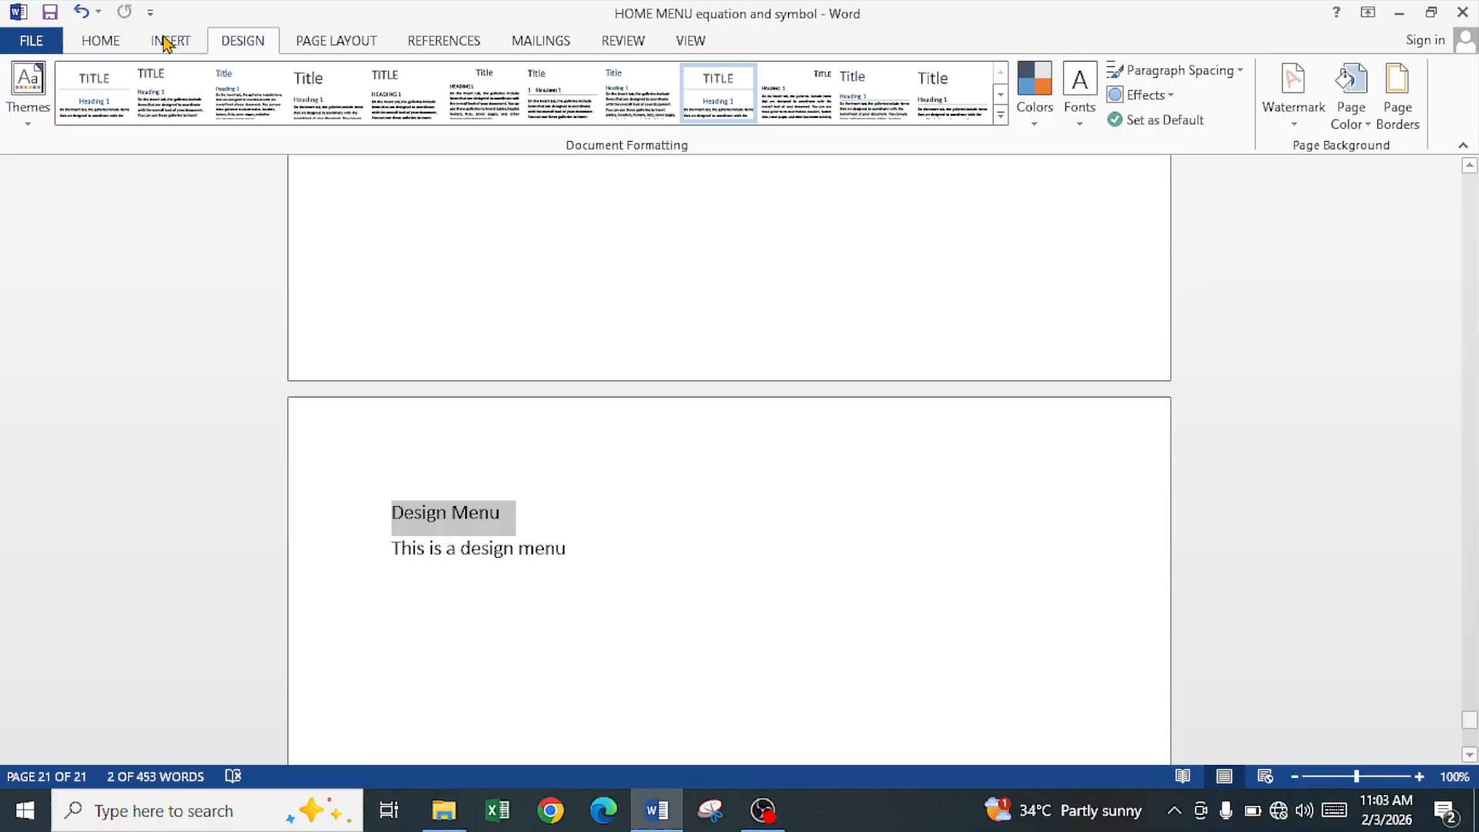
left_click(28, 123)
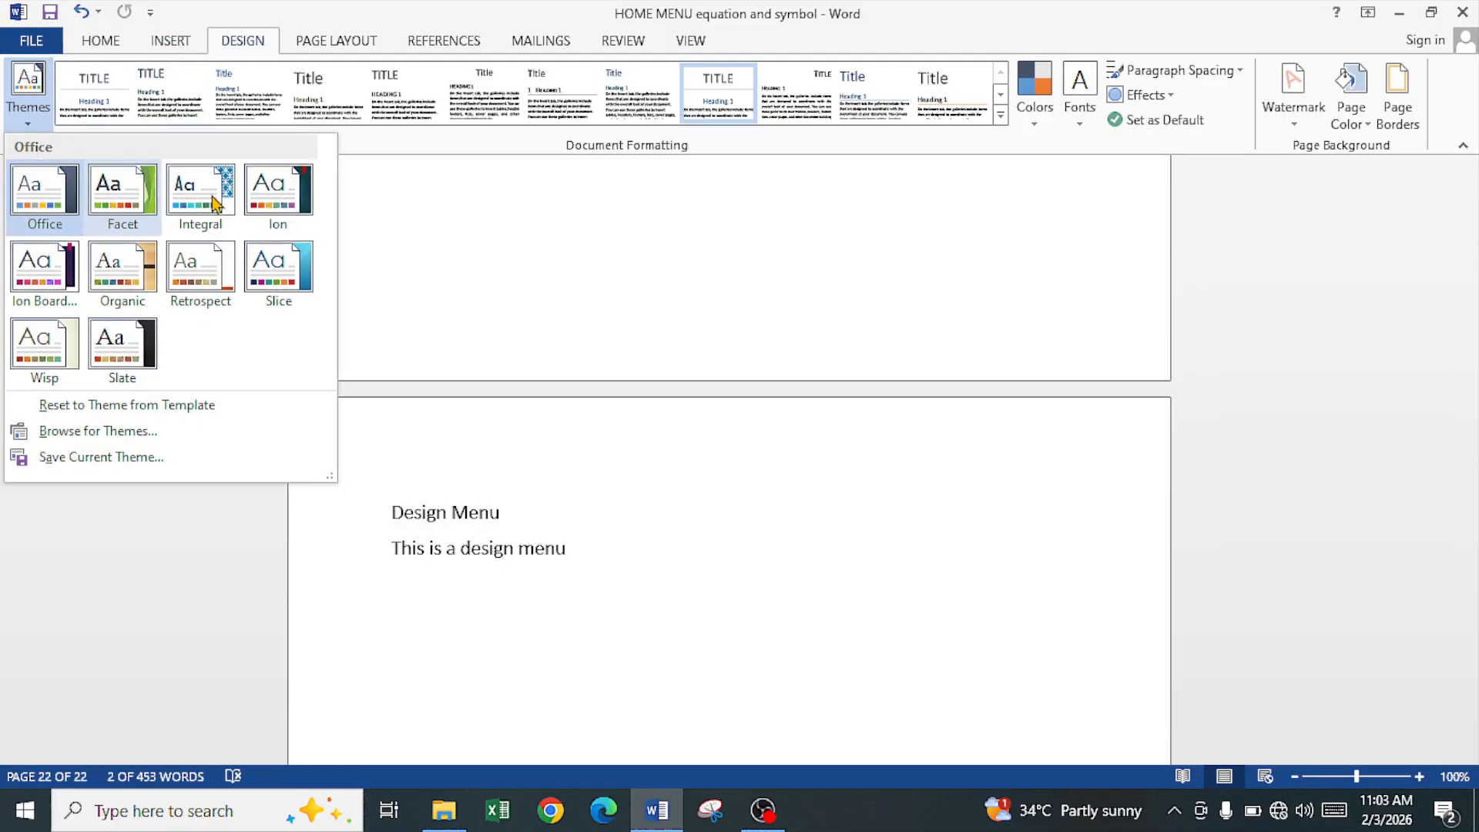
left_click(205, 192)
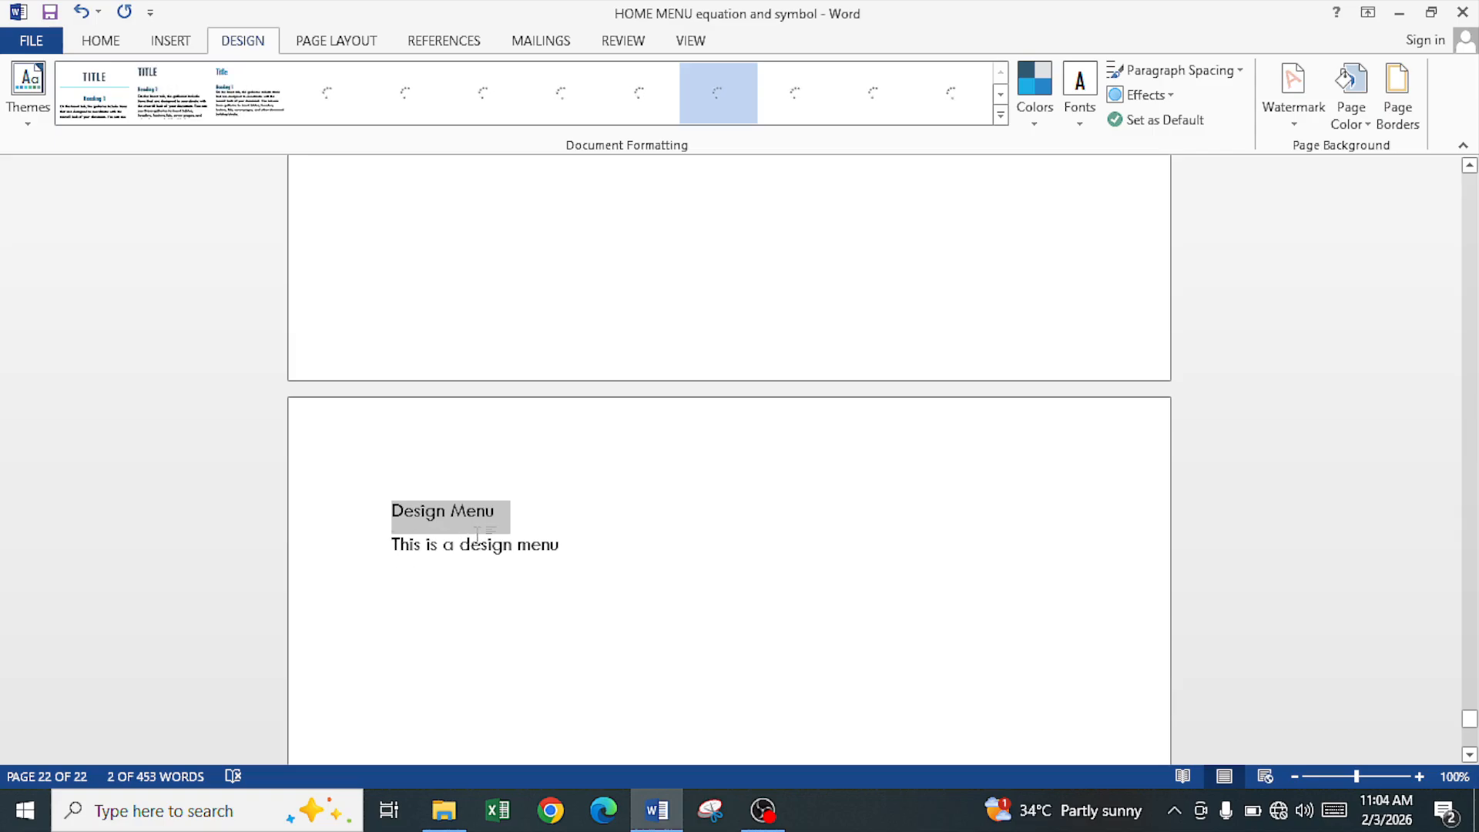
Apply the built-in Shaded style set to the document and change the theme colors to the Office palette
left_click(1000, 116)
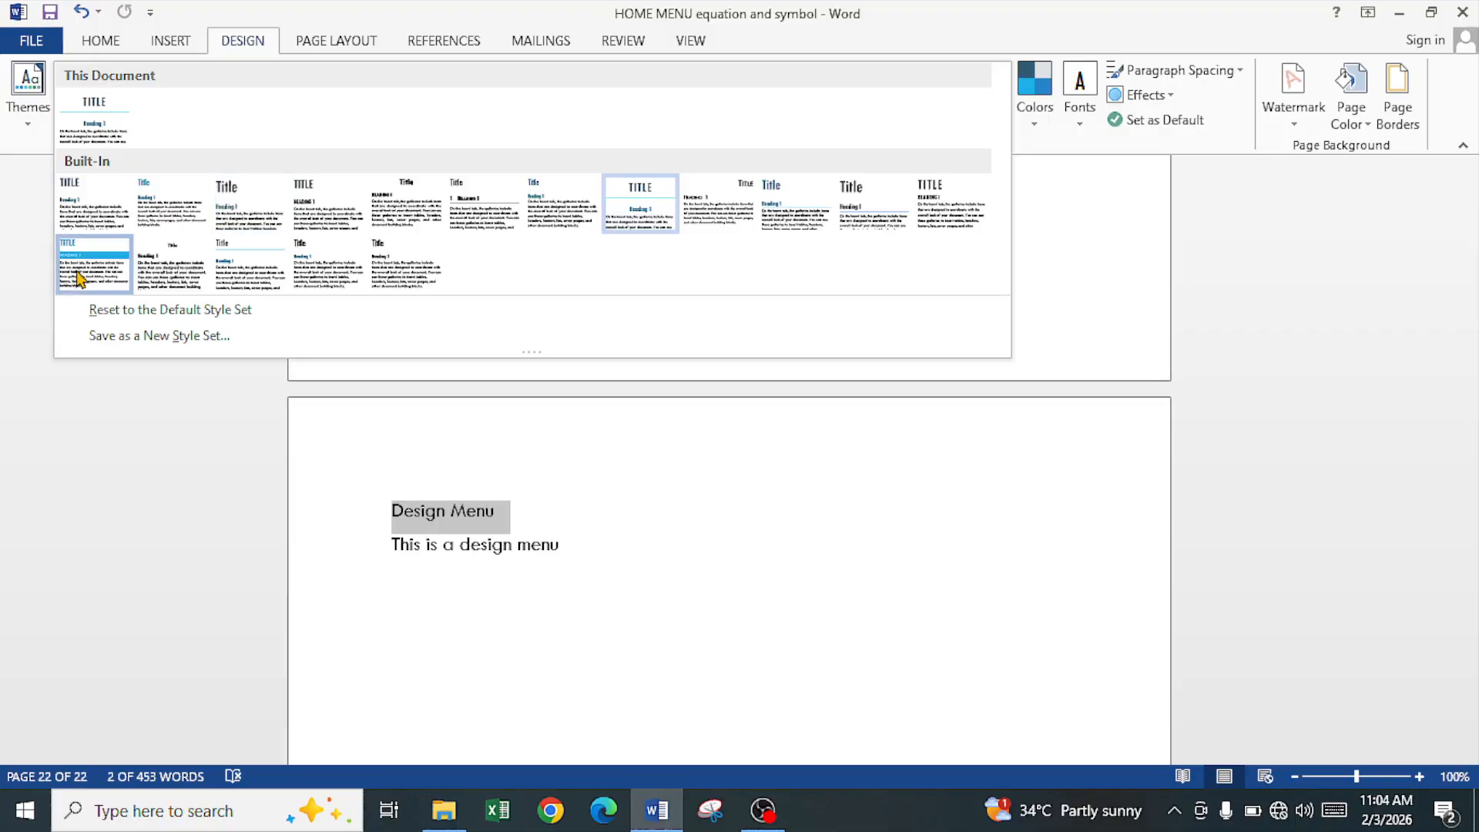
left_click(75, 270)
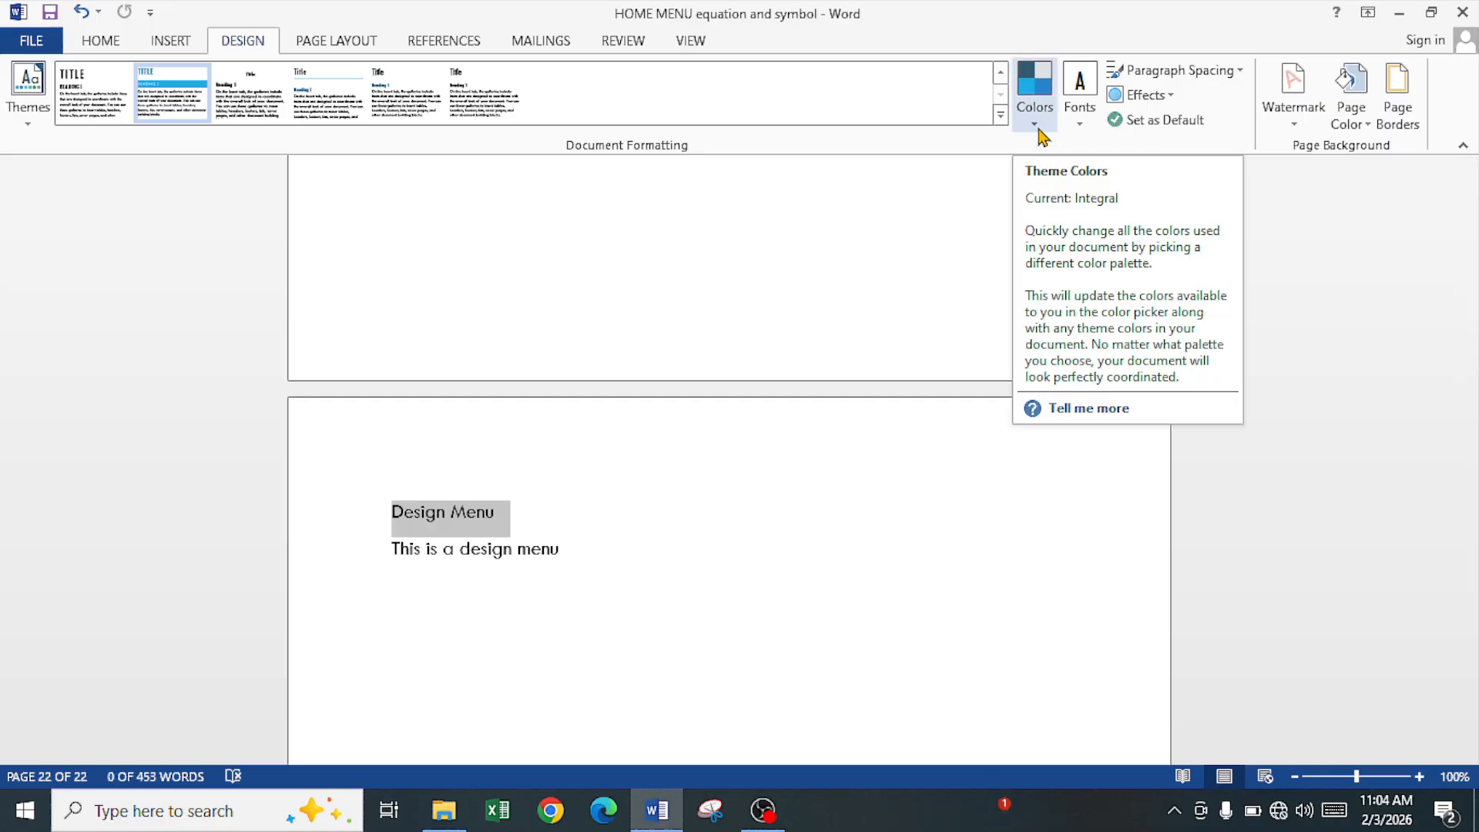
left_click(1036, 123)
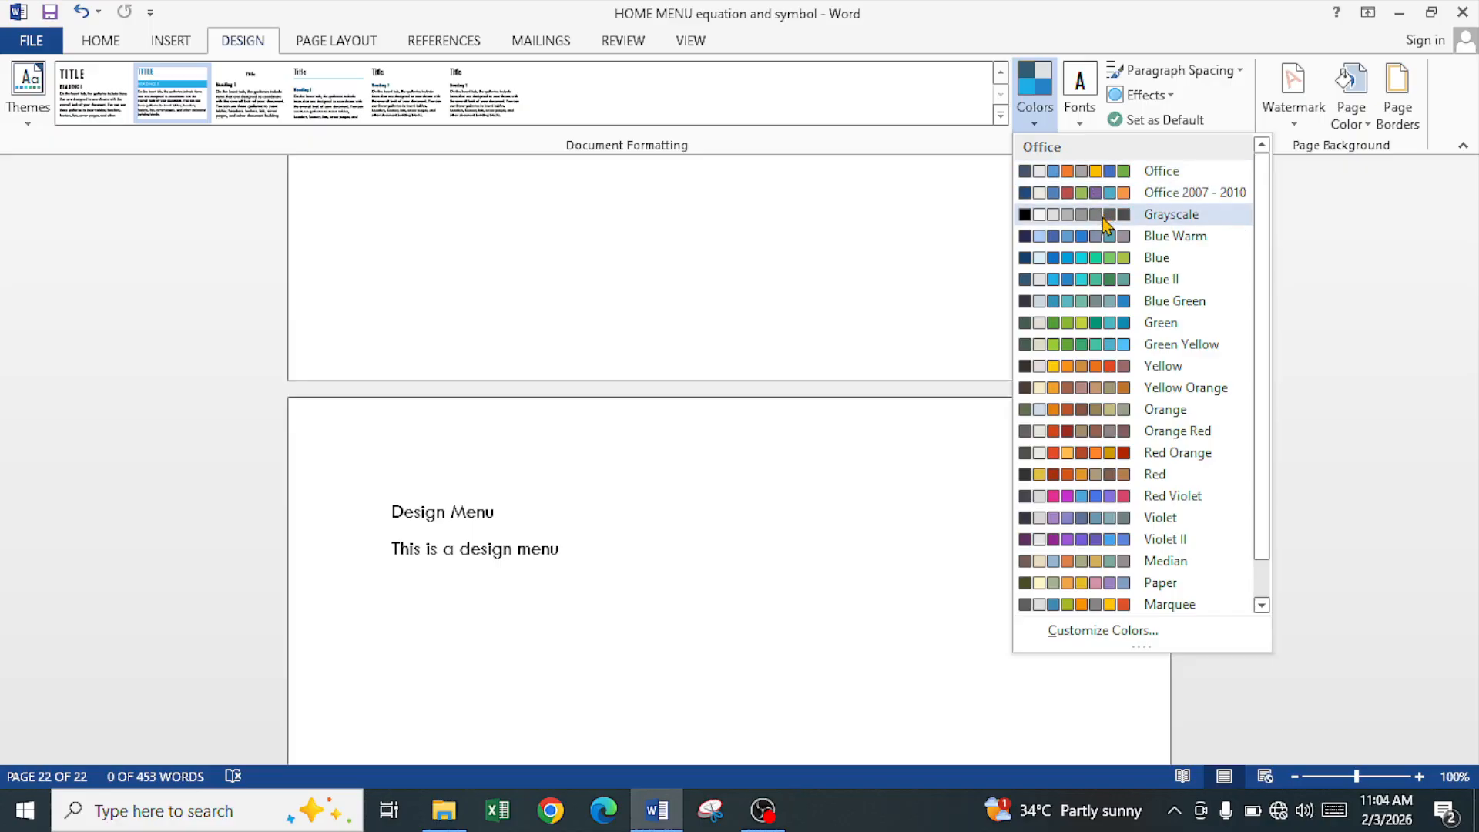
left_click(1112, 171)
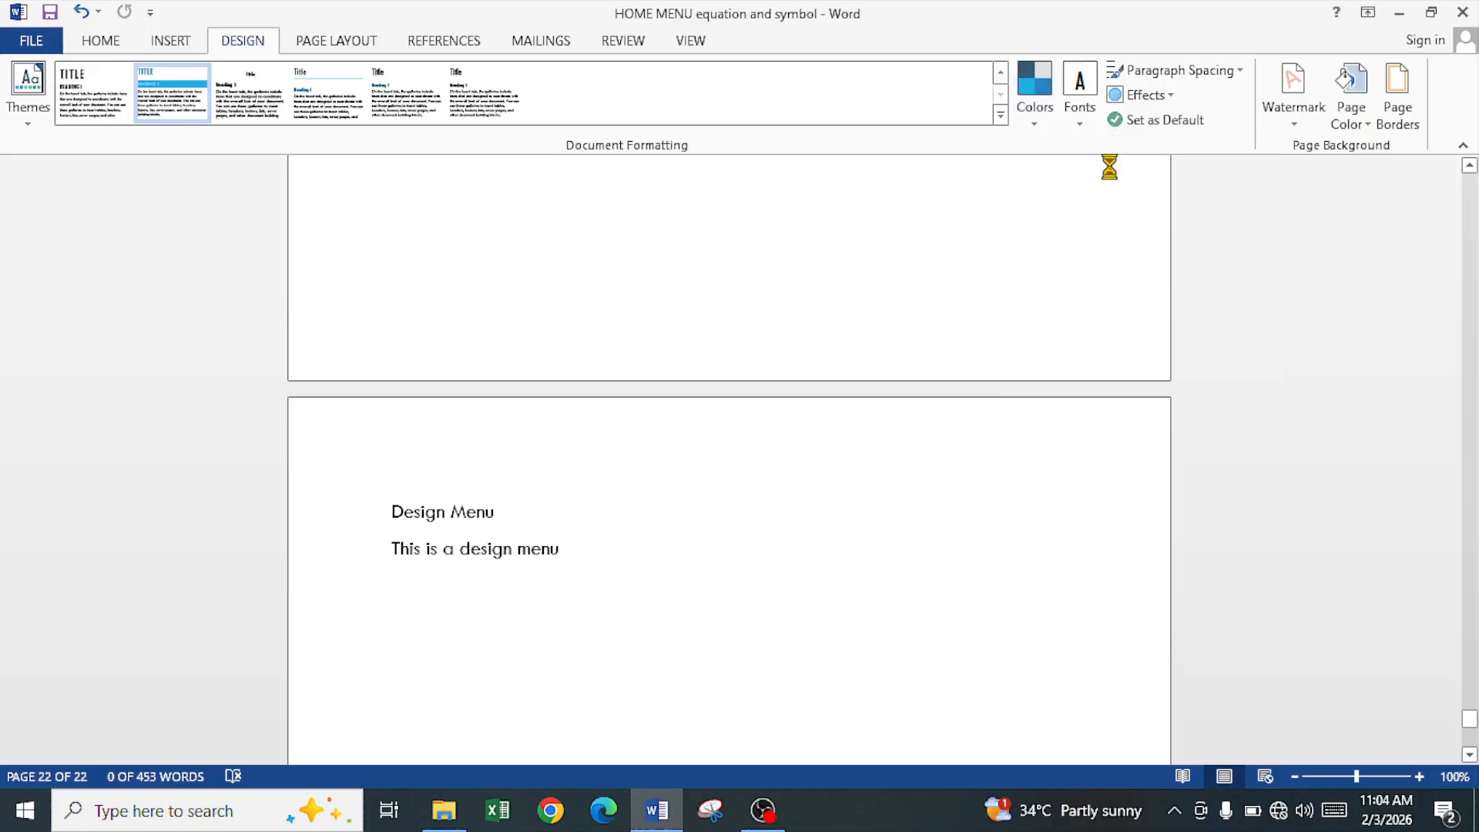
Change the document's theme fonts to the Georgia font set
left_click(1086, 132)
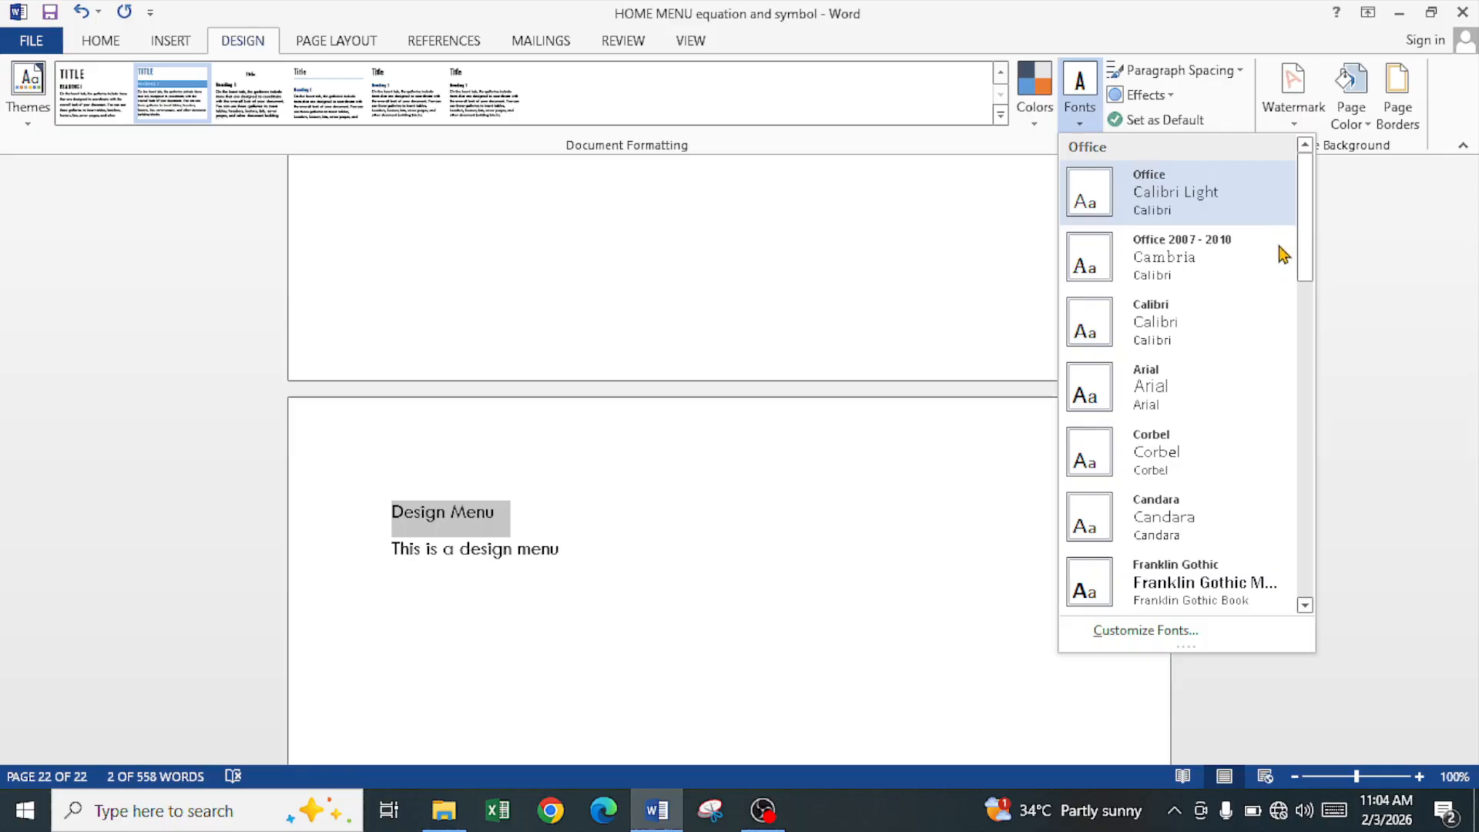
left_click_drag(1307, 247, 1307, 341)
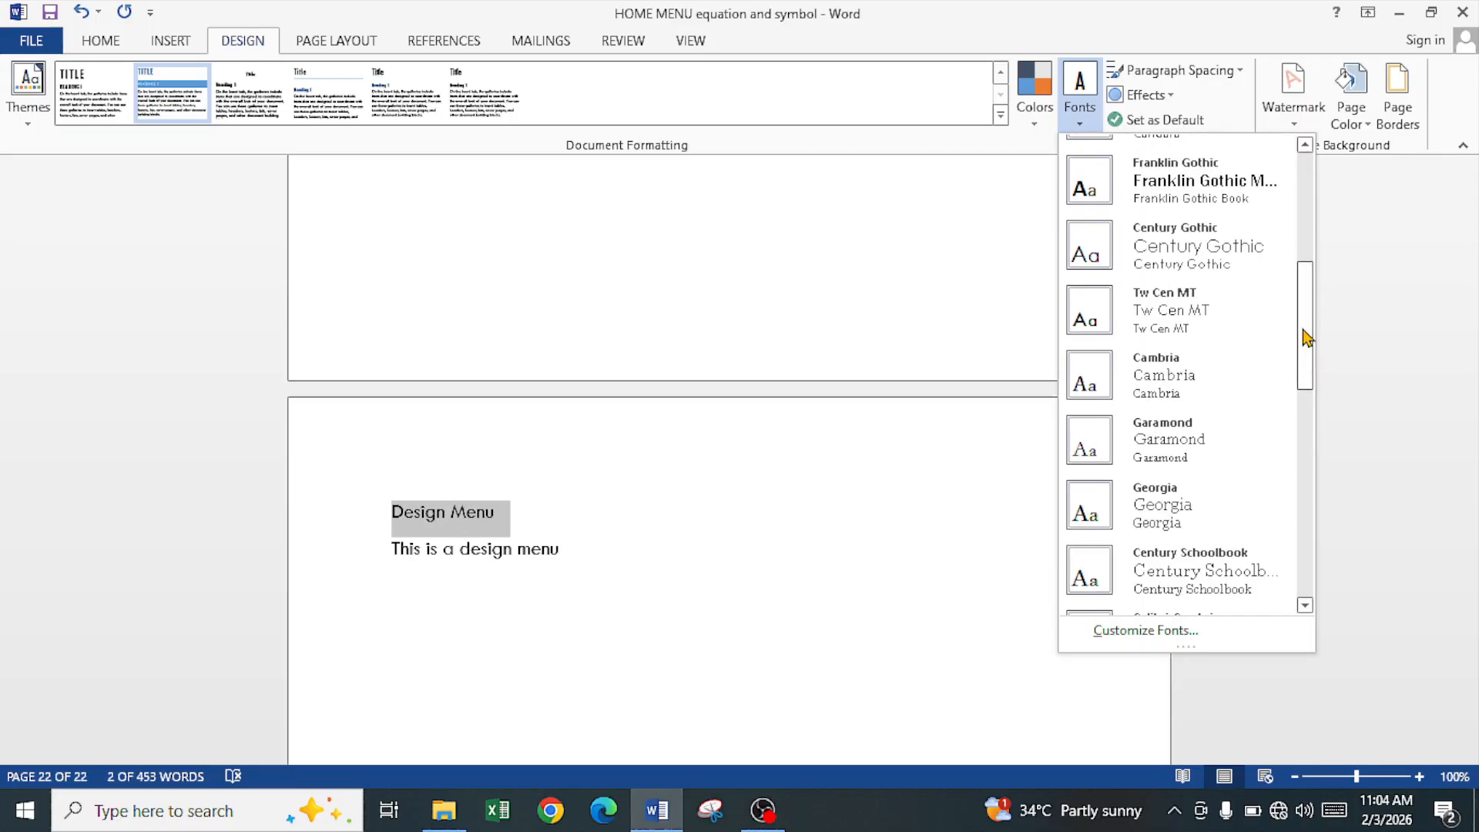
left_click(1163, 513)
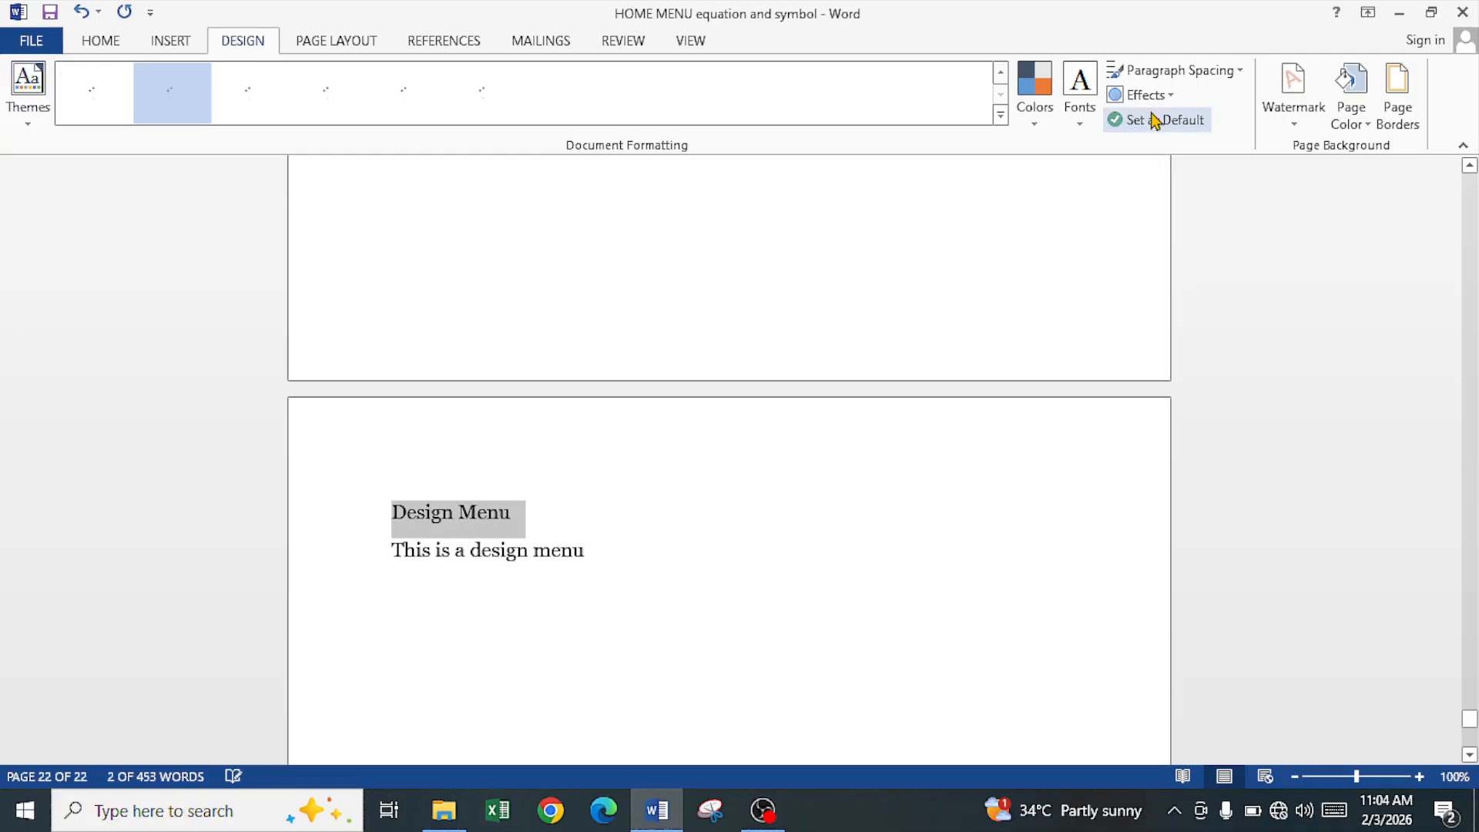
Set the document's paragraph spacing to No Paragraph Space and apply the Office theme effects
left_click(1191, 74)
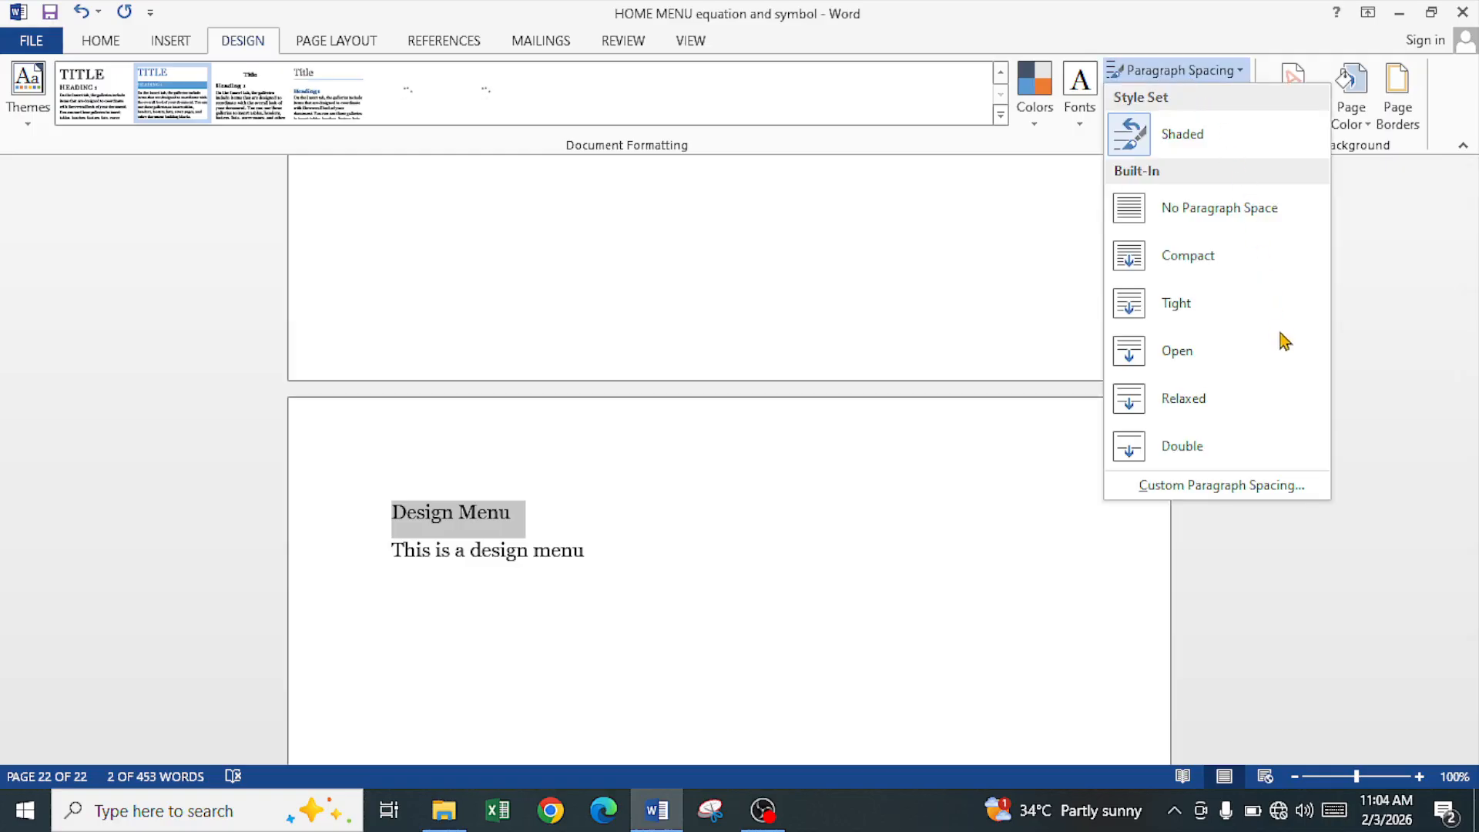
left_click(1234, 230)
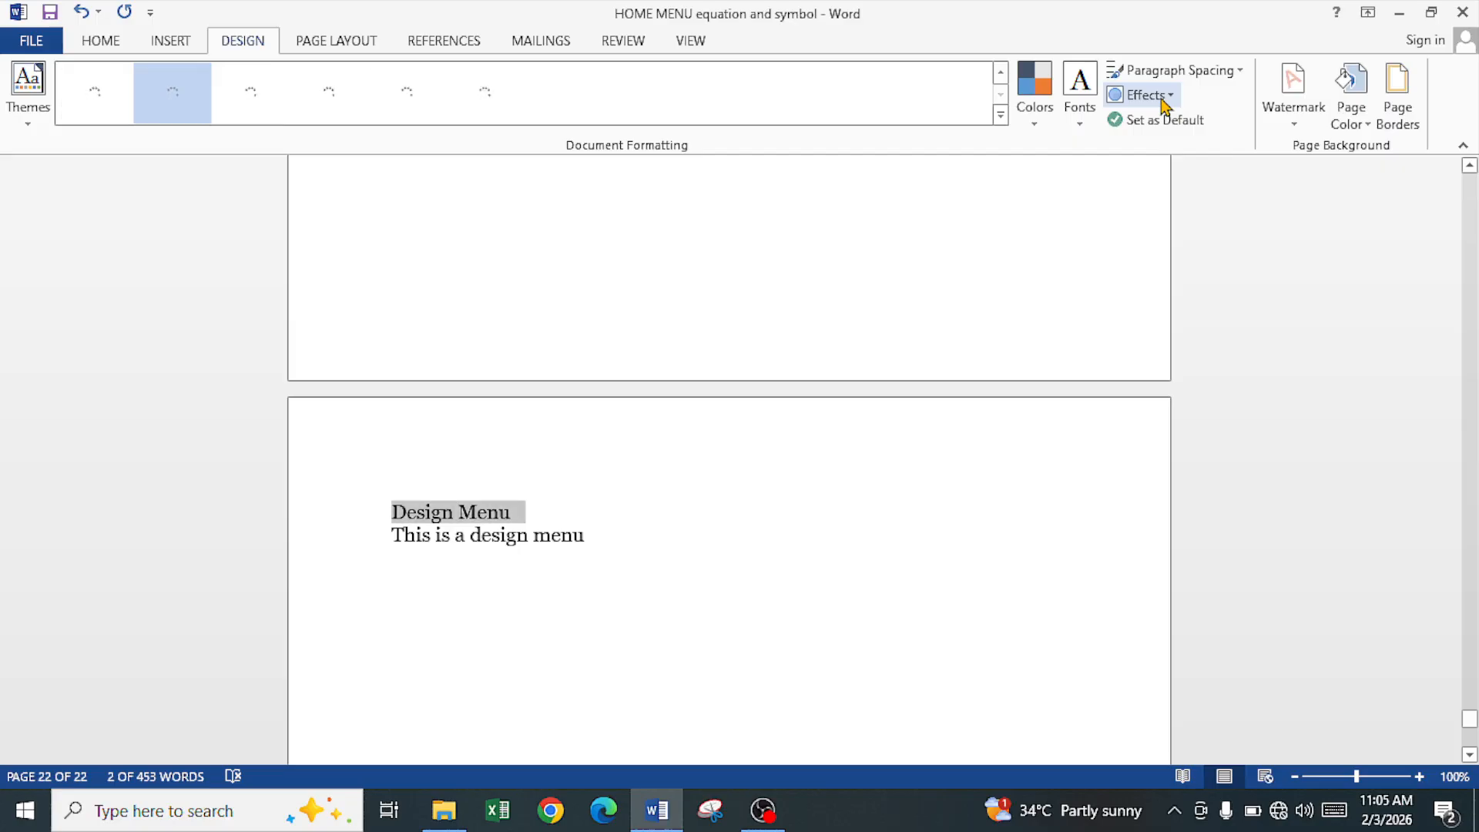
left_click(1167, 97)
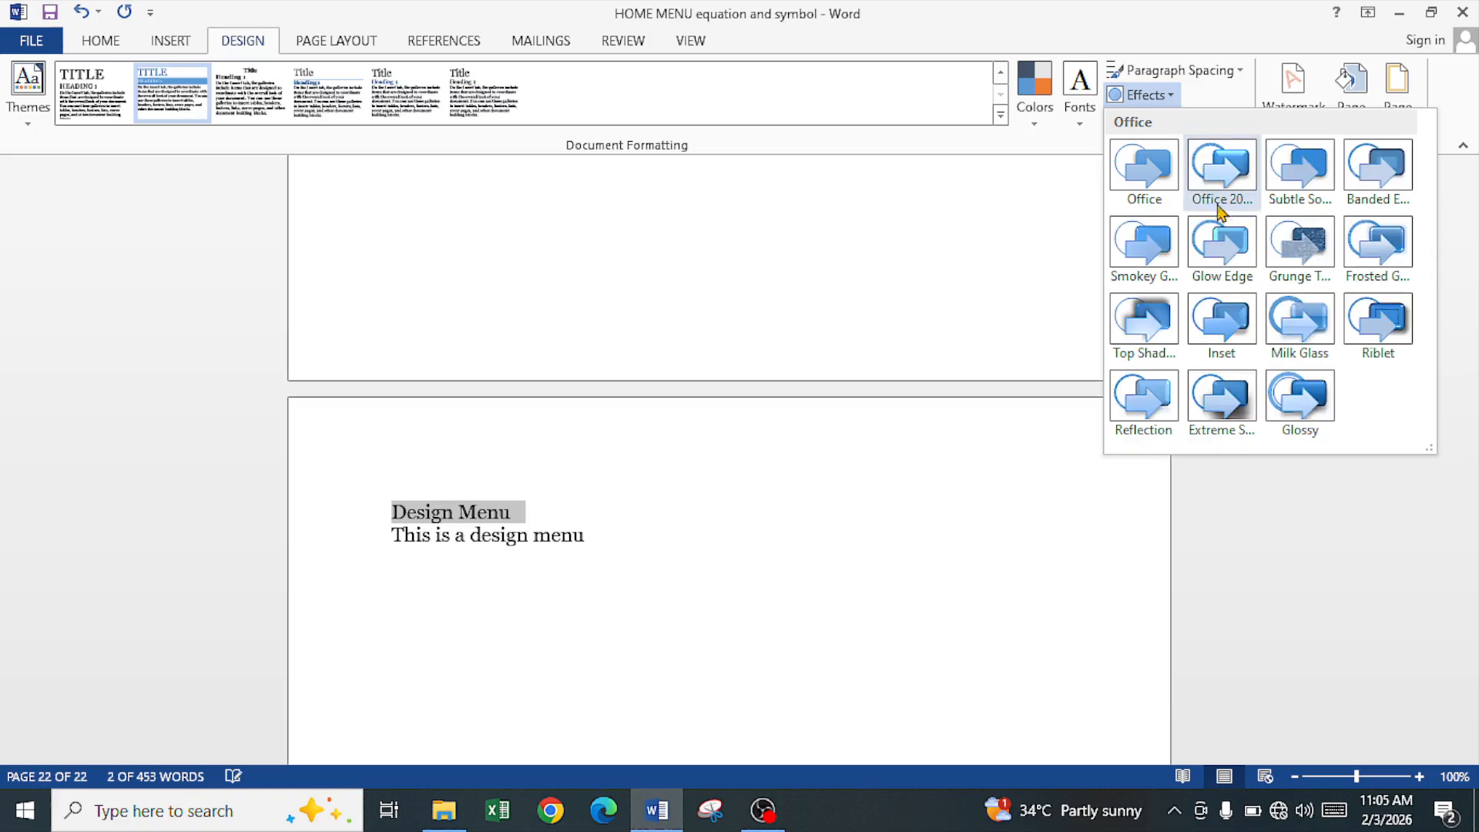
left_click(1154, 185)
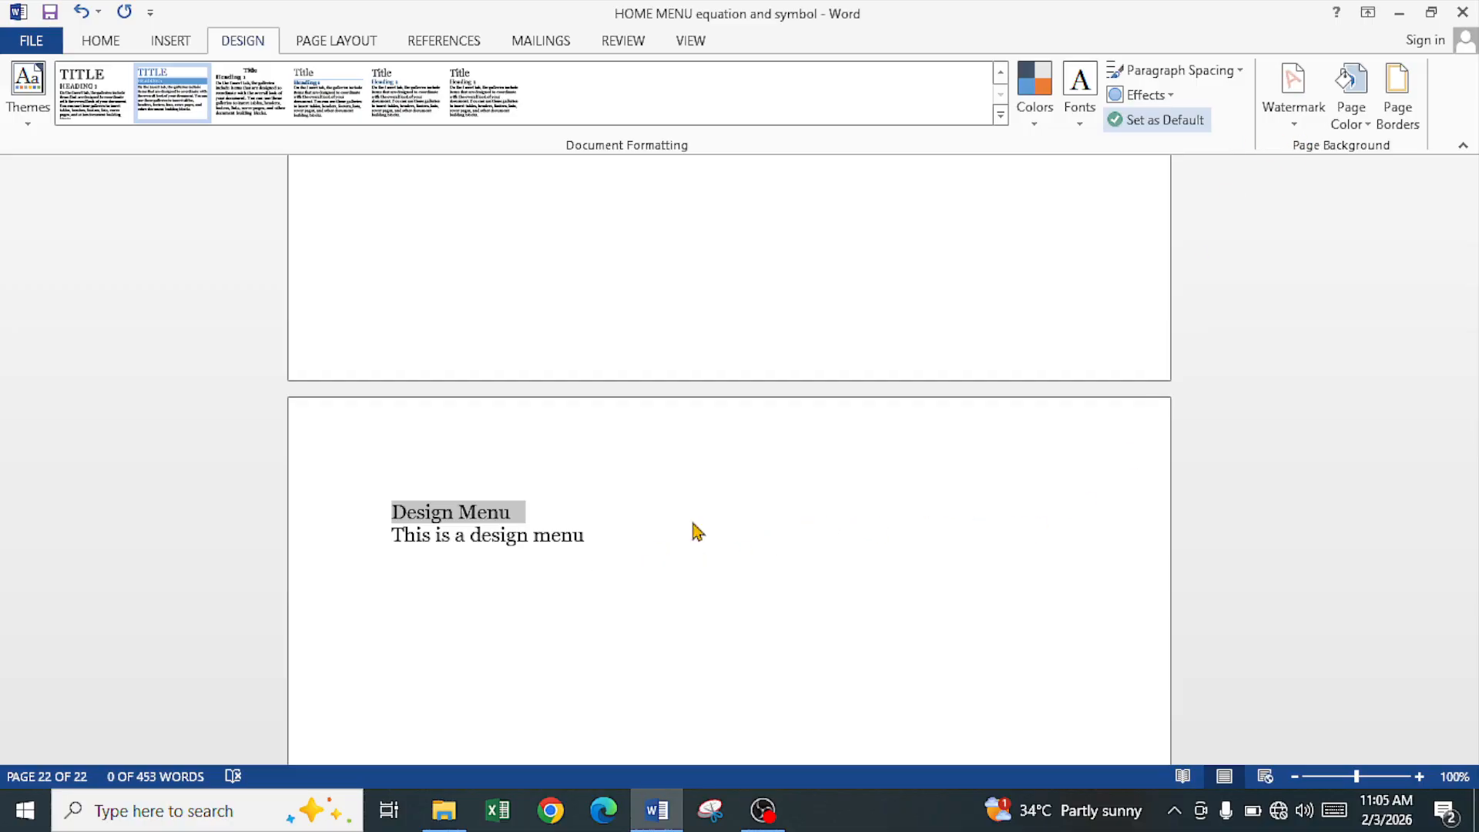
left_click(1201, 278)
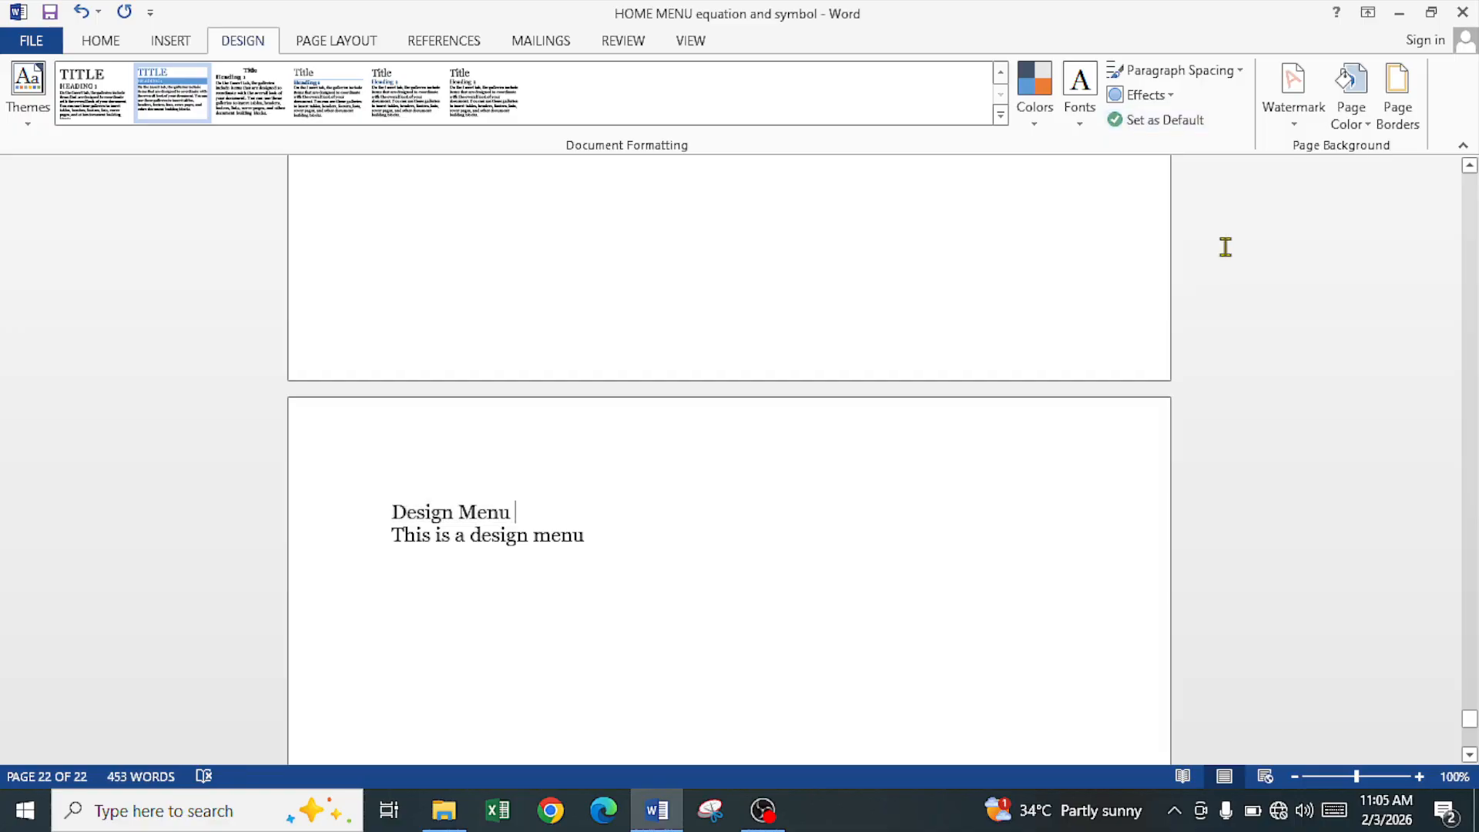
Add a custom diagonal text watermark reading "THIS IS MY COPYRIGHT" to the document
left_click(1293, 116)
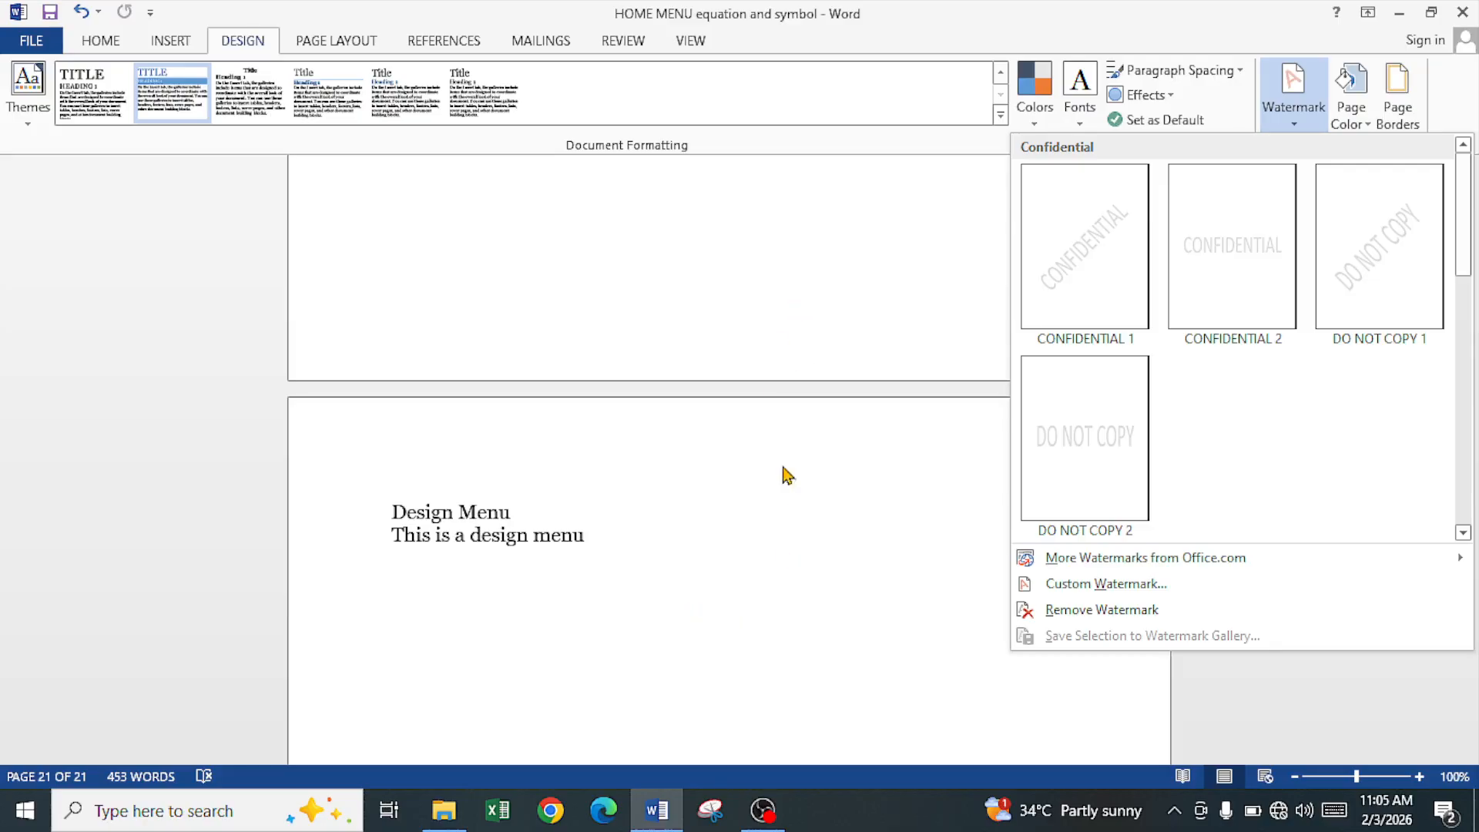
scroll(708, 549, "down", 2)
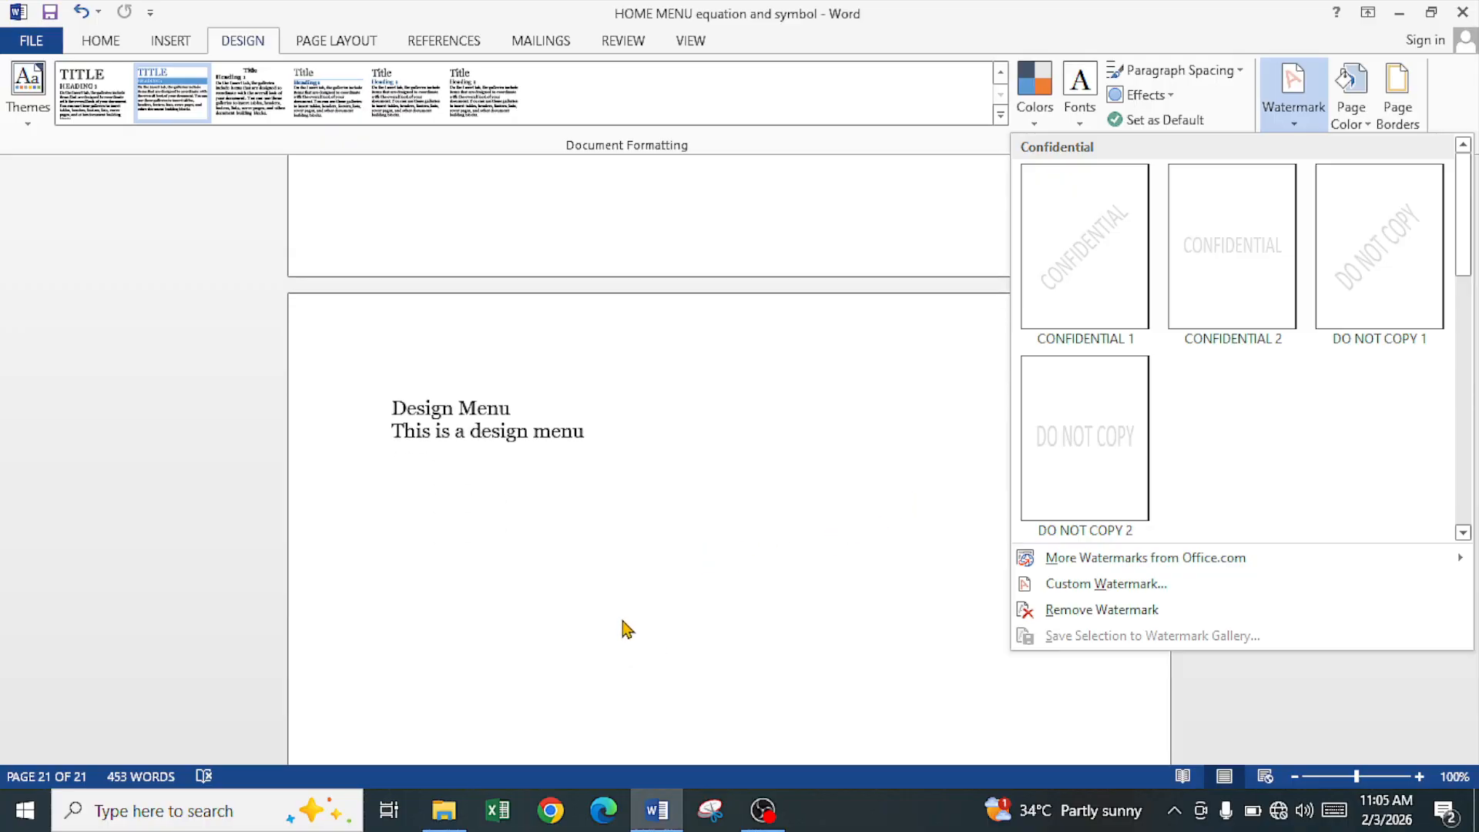
scroll(651, 620, "down", 2)
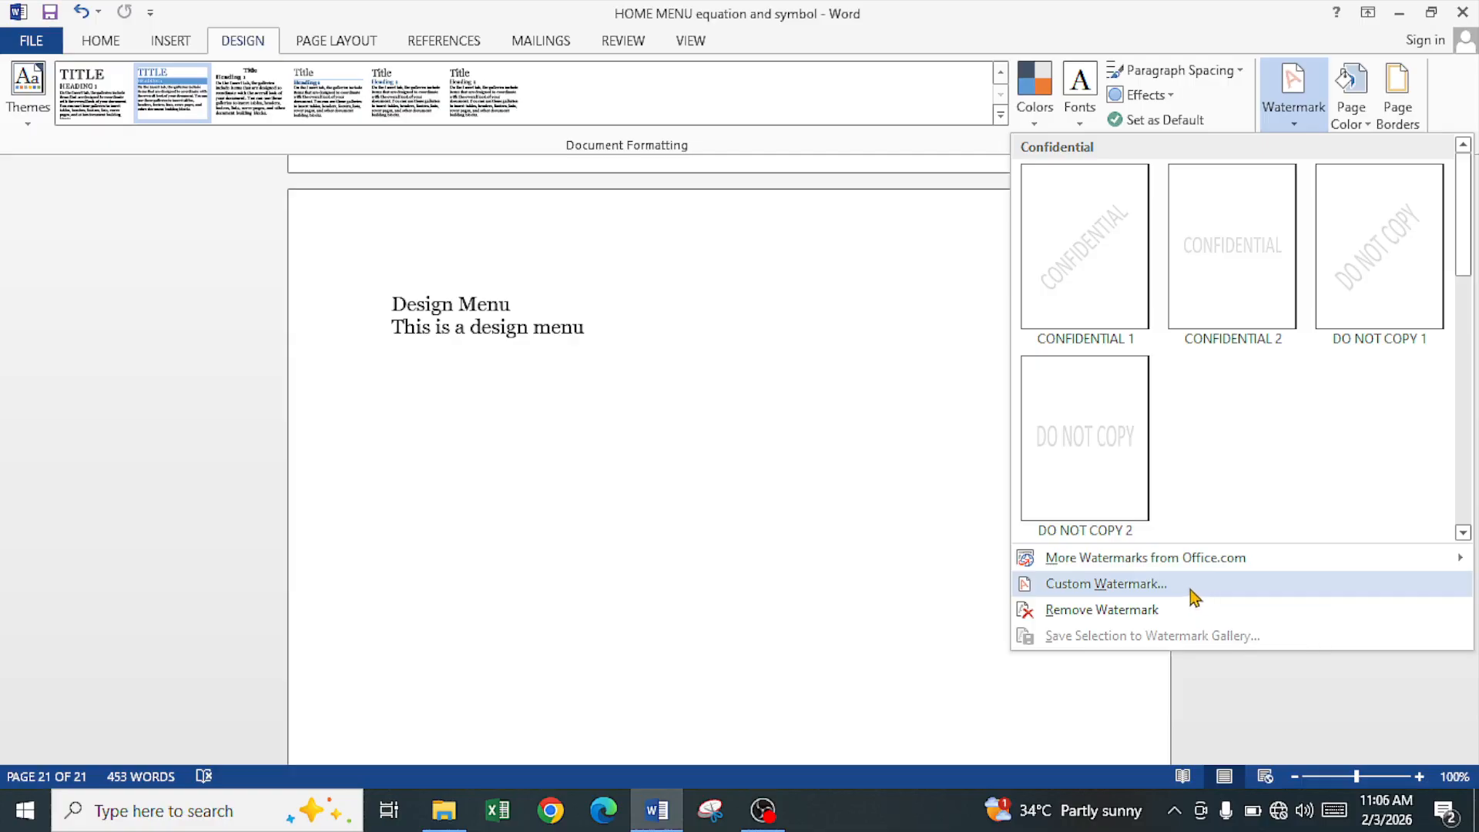
left_click(1055, 590)
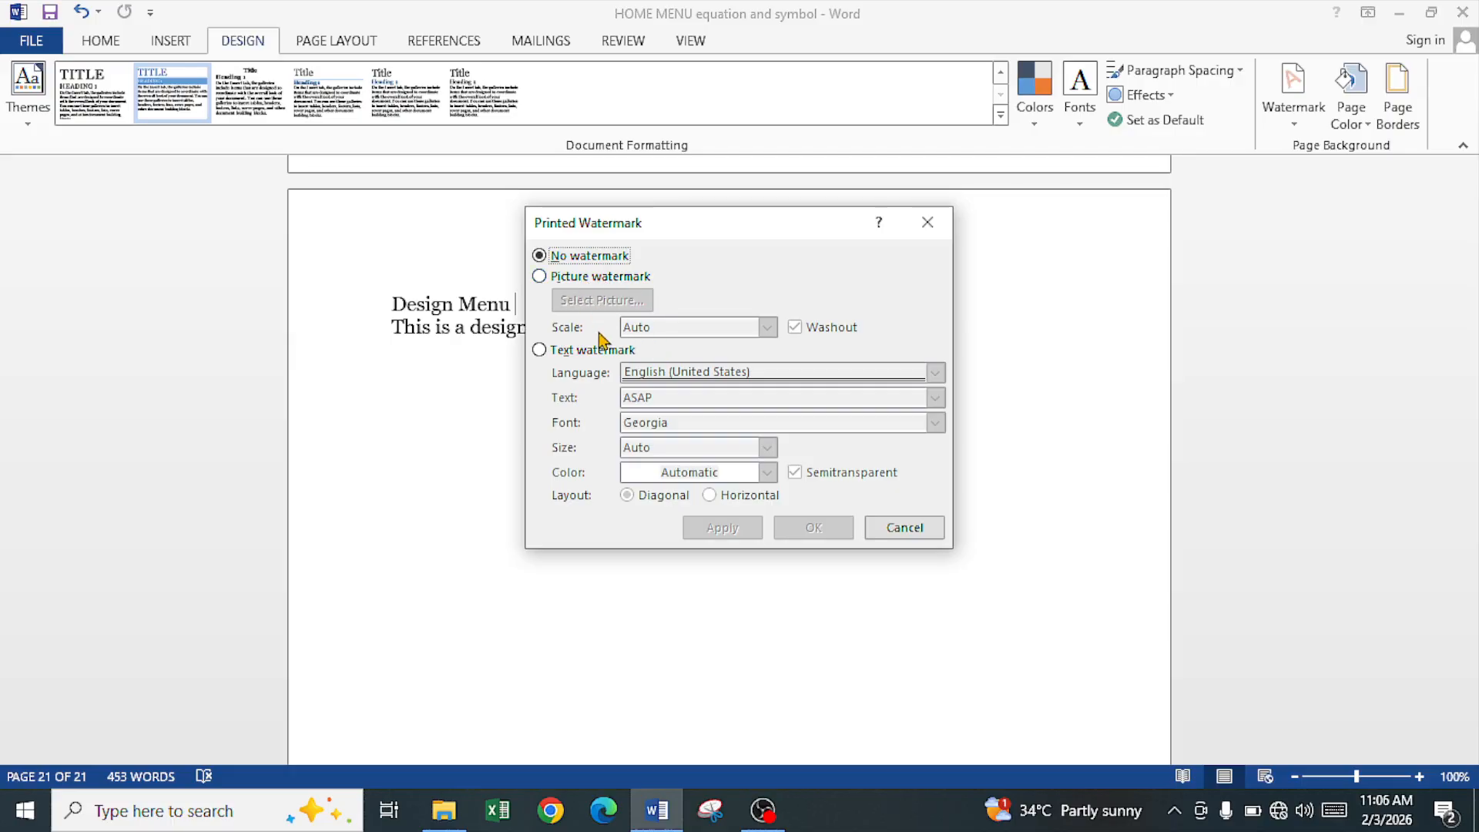
left_click(540, 351)
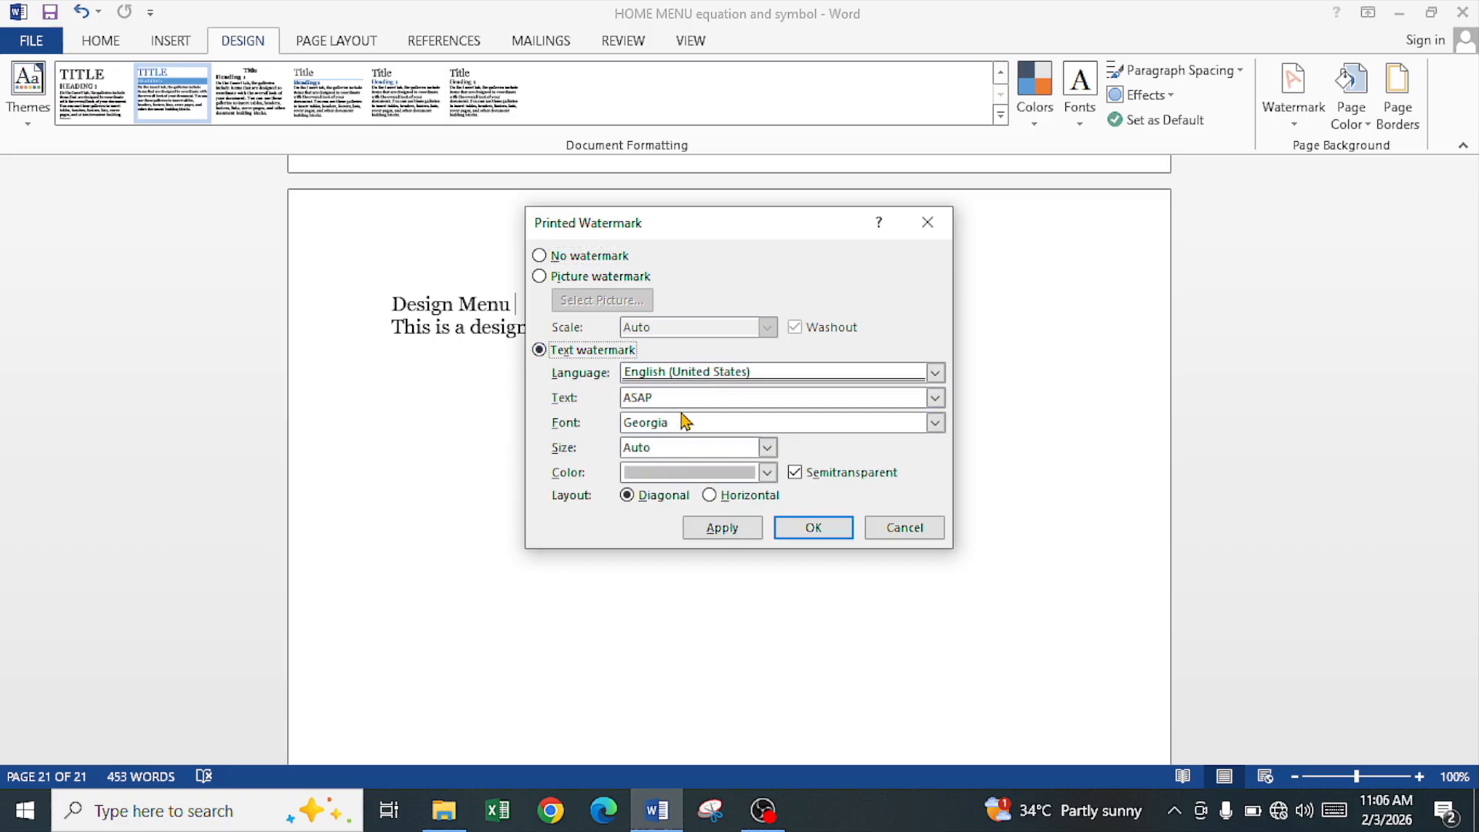
left_click_drag(682, 393, 619, 397)
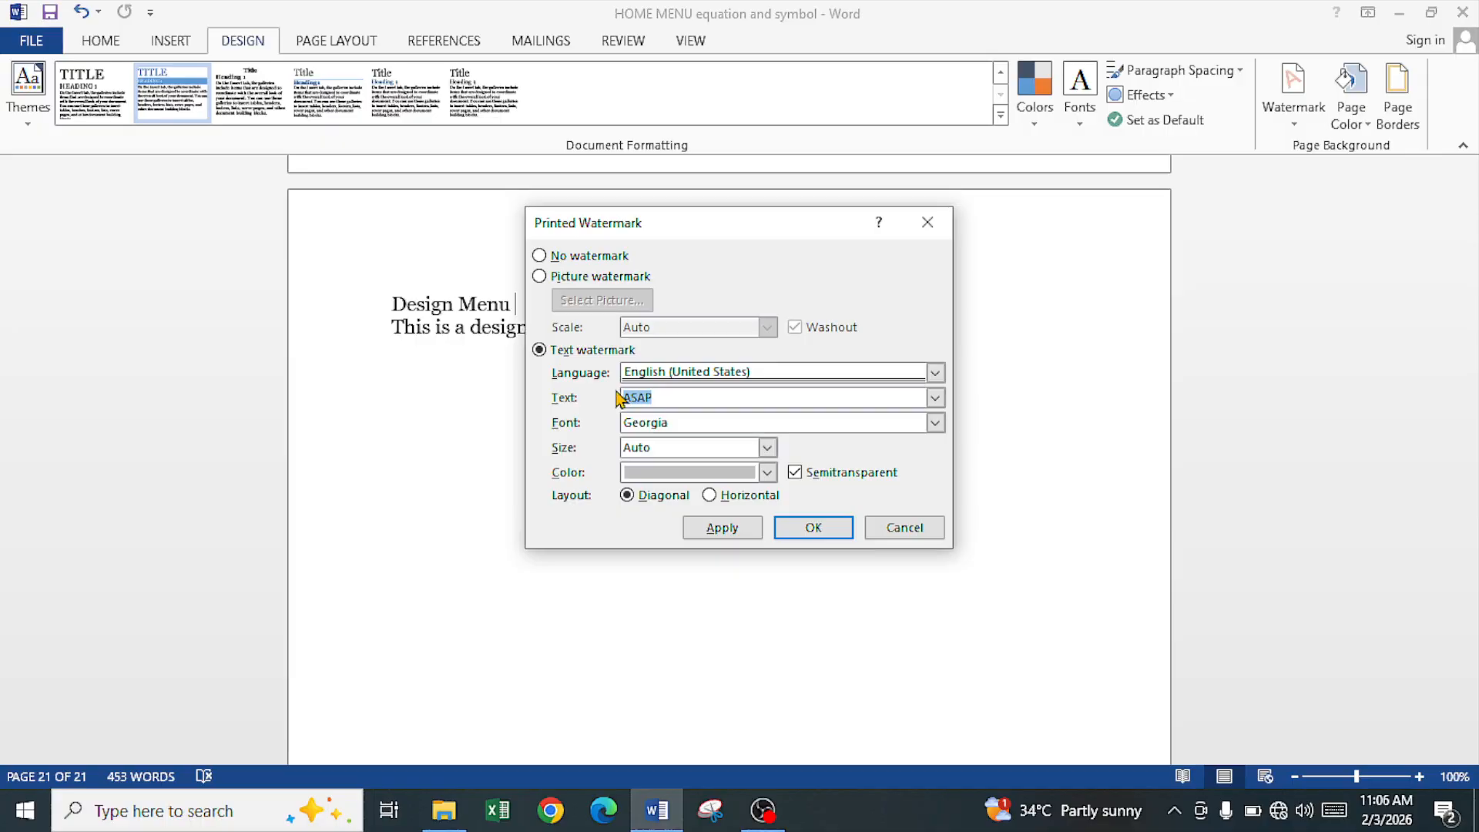
type("THIS IS MY COPYRIGHT")
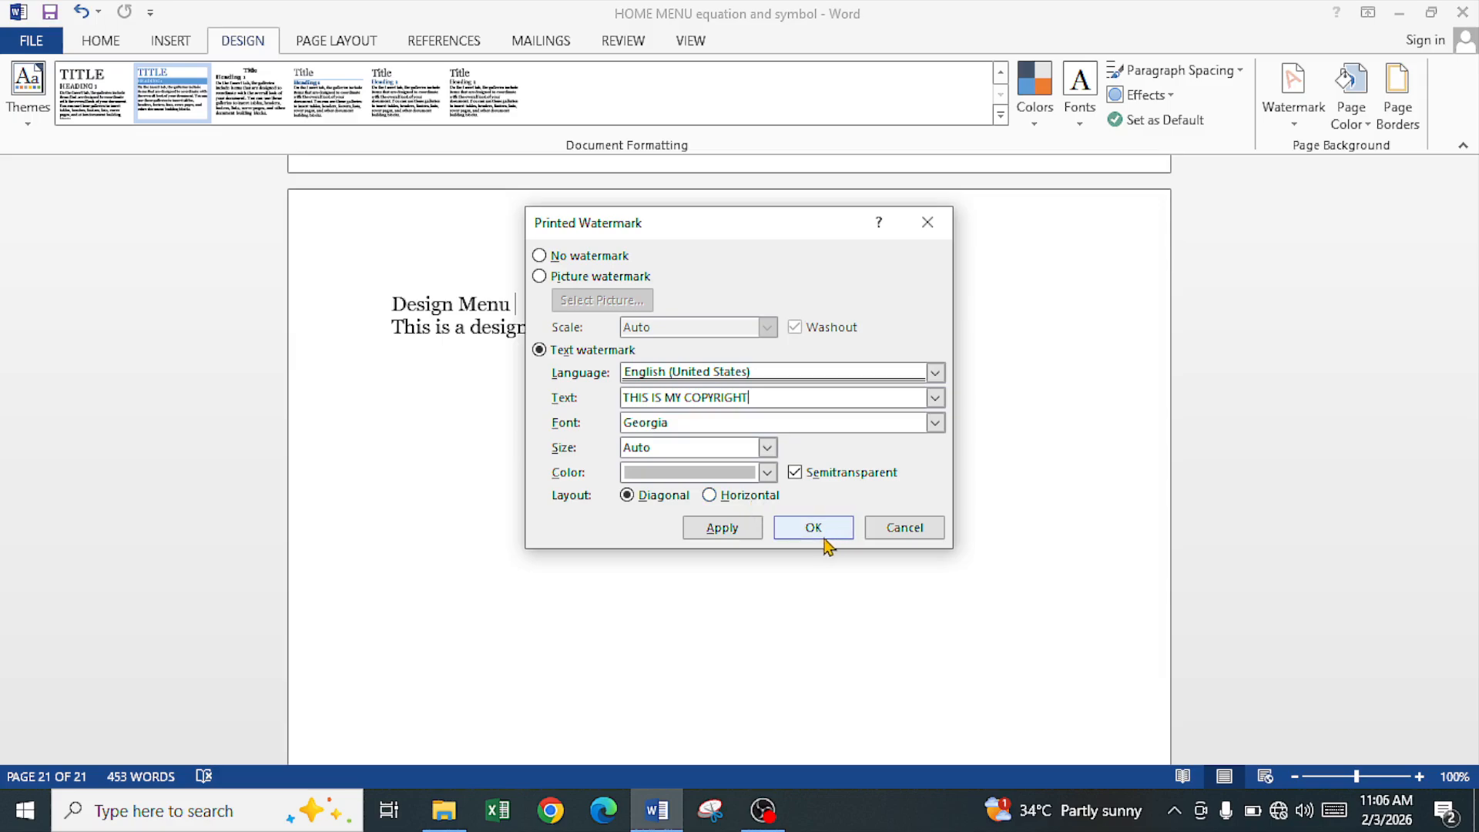
left_click(736, 528)
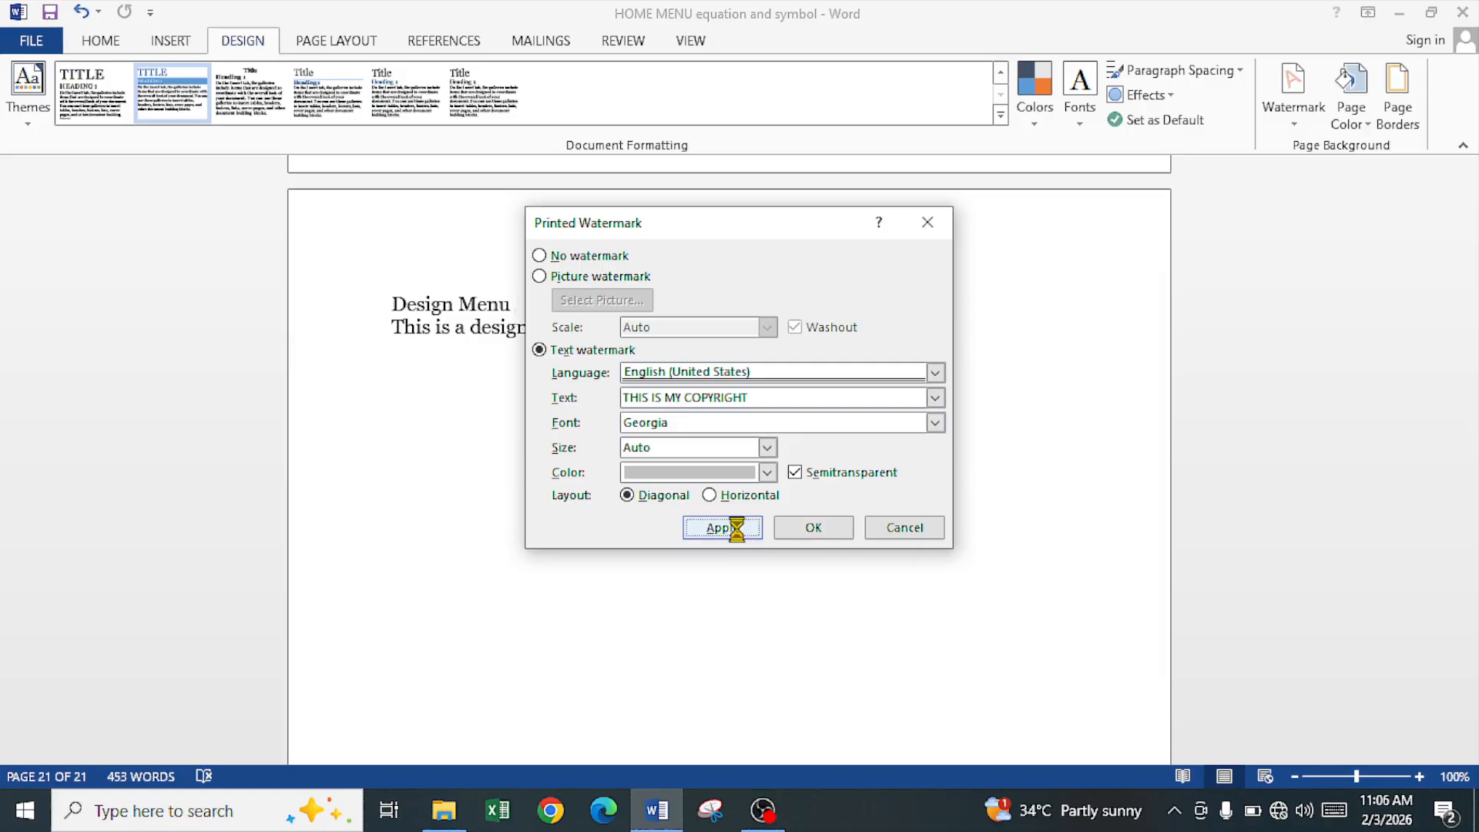
left_click(816, 531)
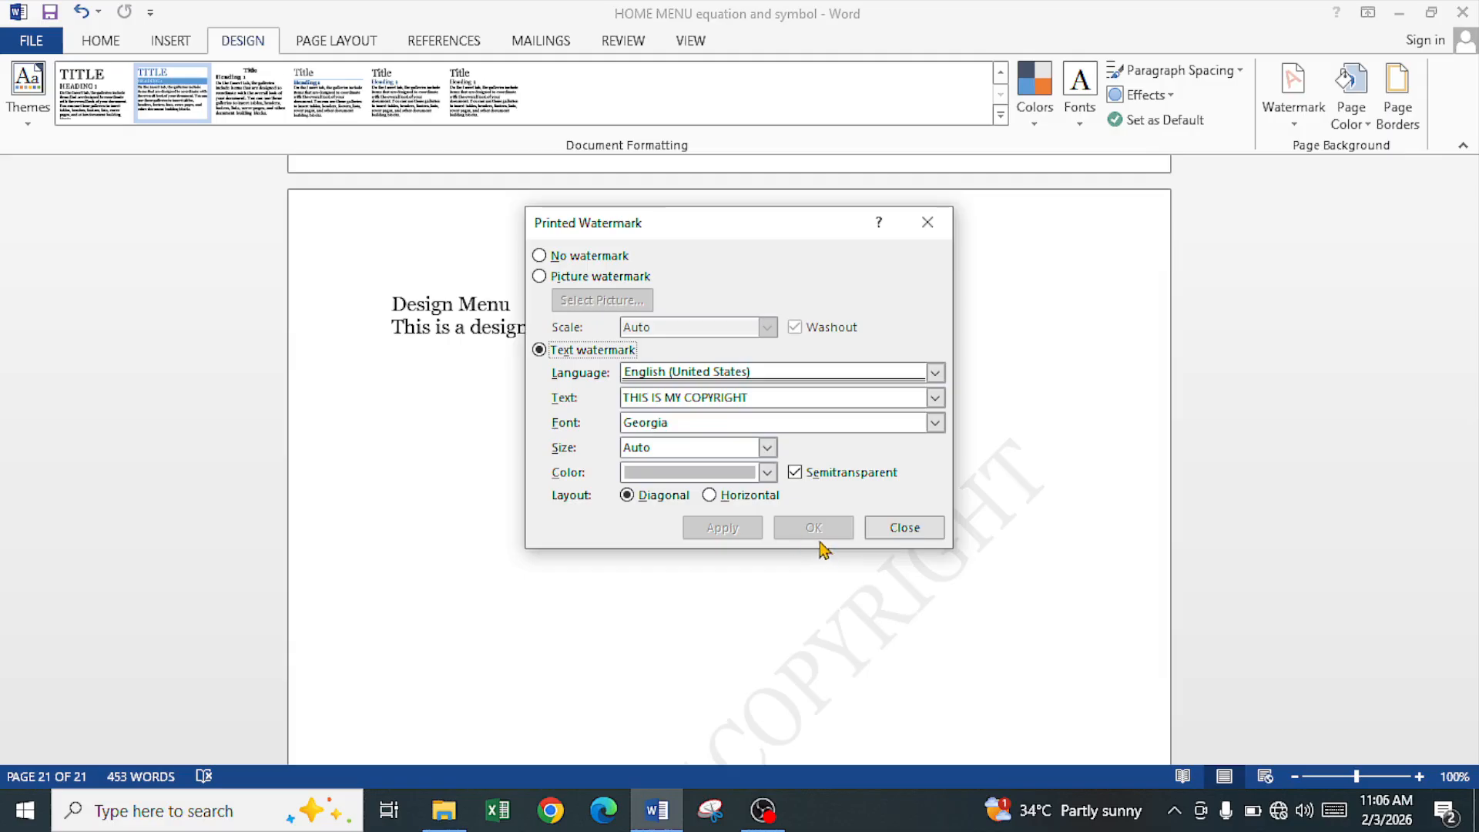
left_click(909, 531)
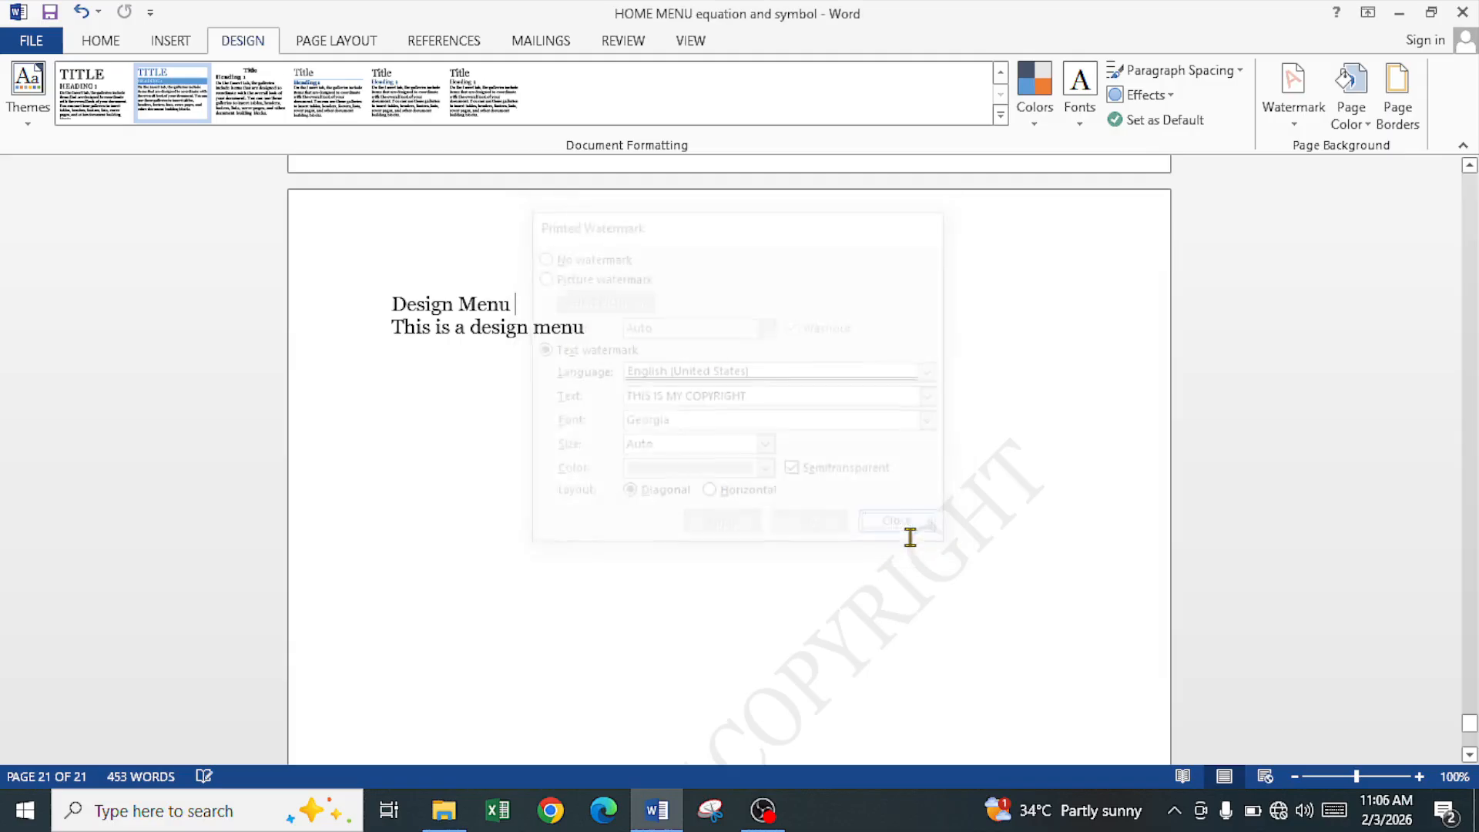
Replace the text watermark with a picture watermark using icons.JPG from the Pictures folder, at Auto scale with washout
scroll(906, 539, "down", 5)
scroll(905, 539, "down", 3)
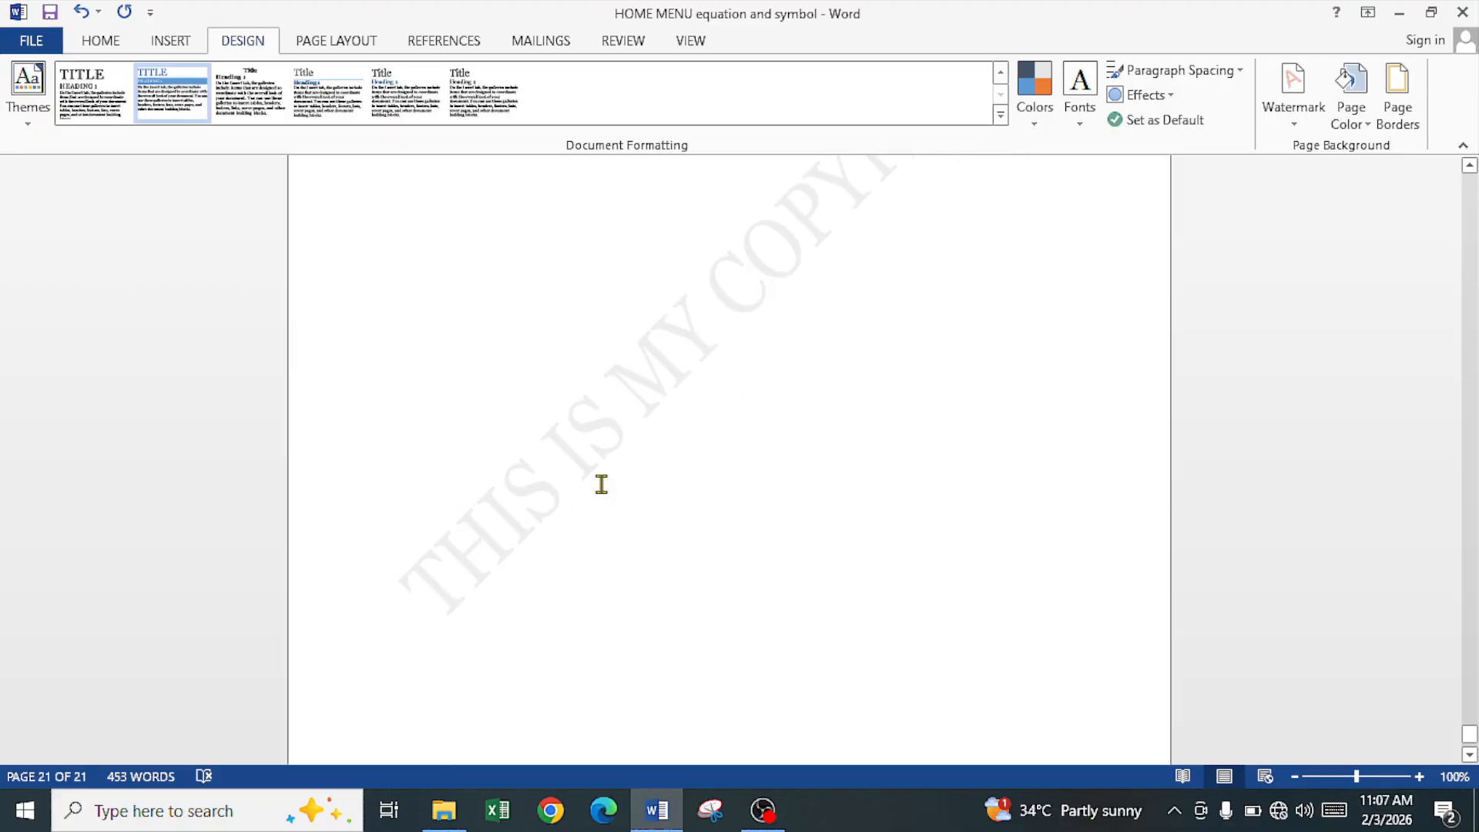
scroll(667, 443, "up", 3)
scroll(668, 443, "down", 2)
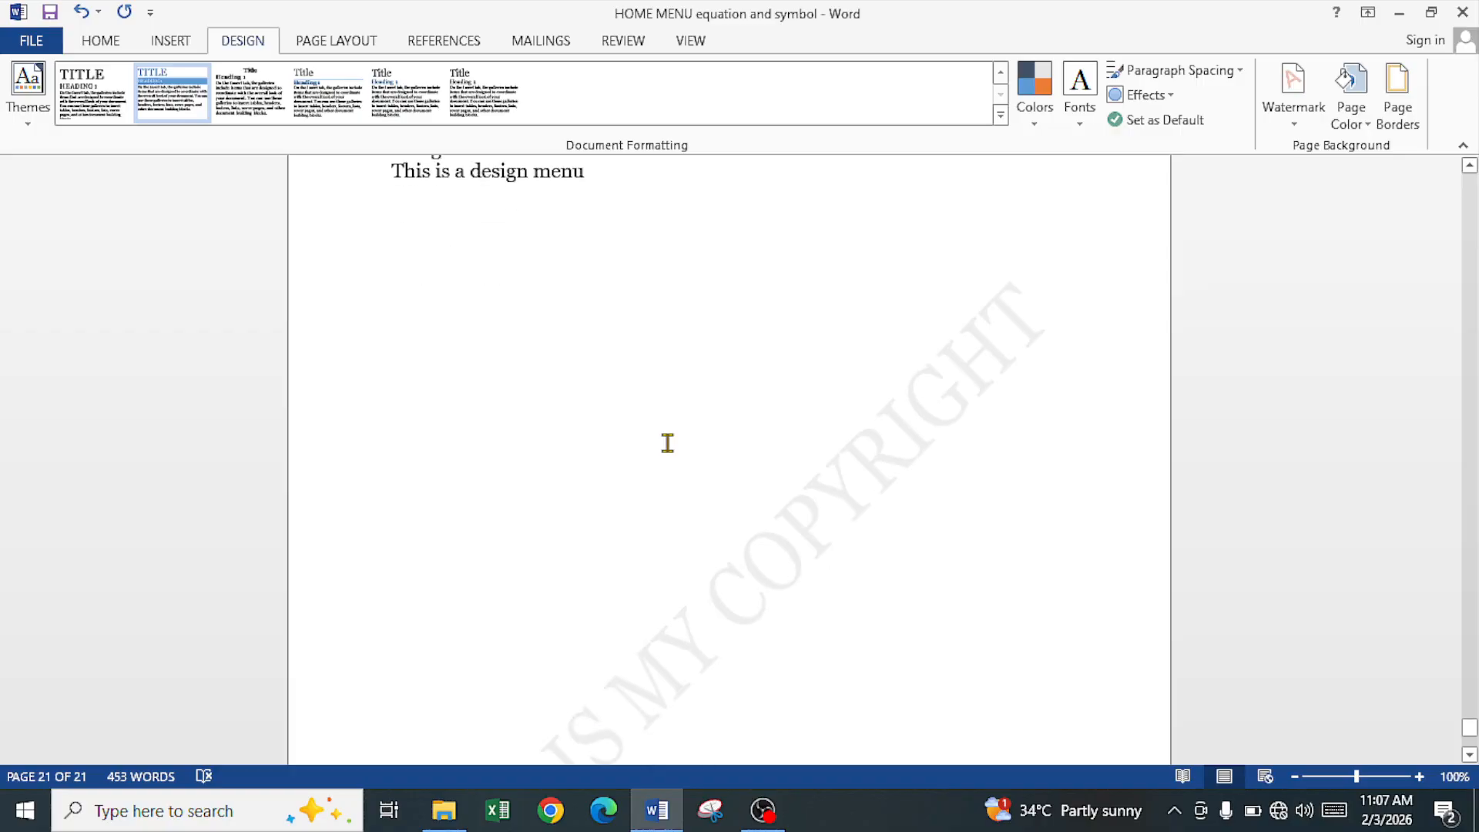
scroll(667, 443, "up", 5)
scroll(667, 443, "down", 2)
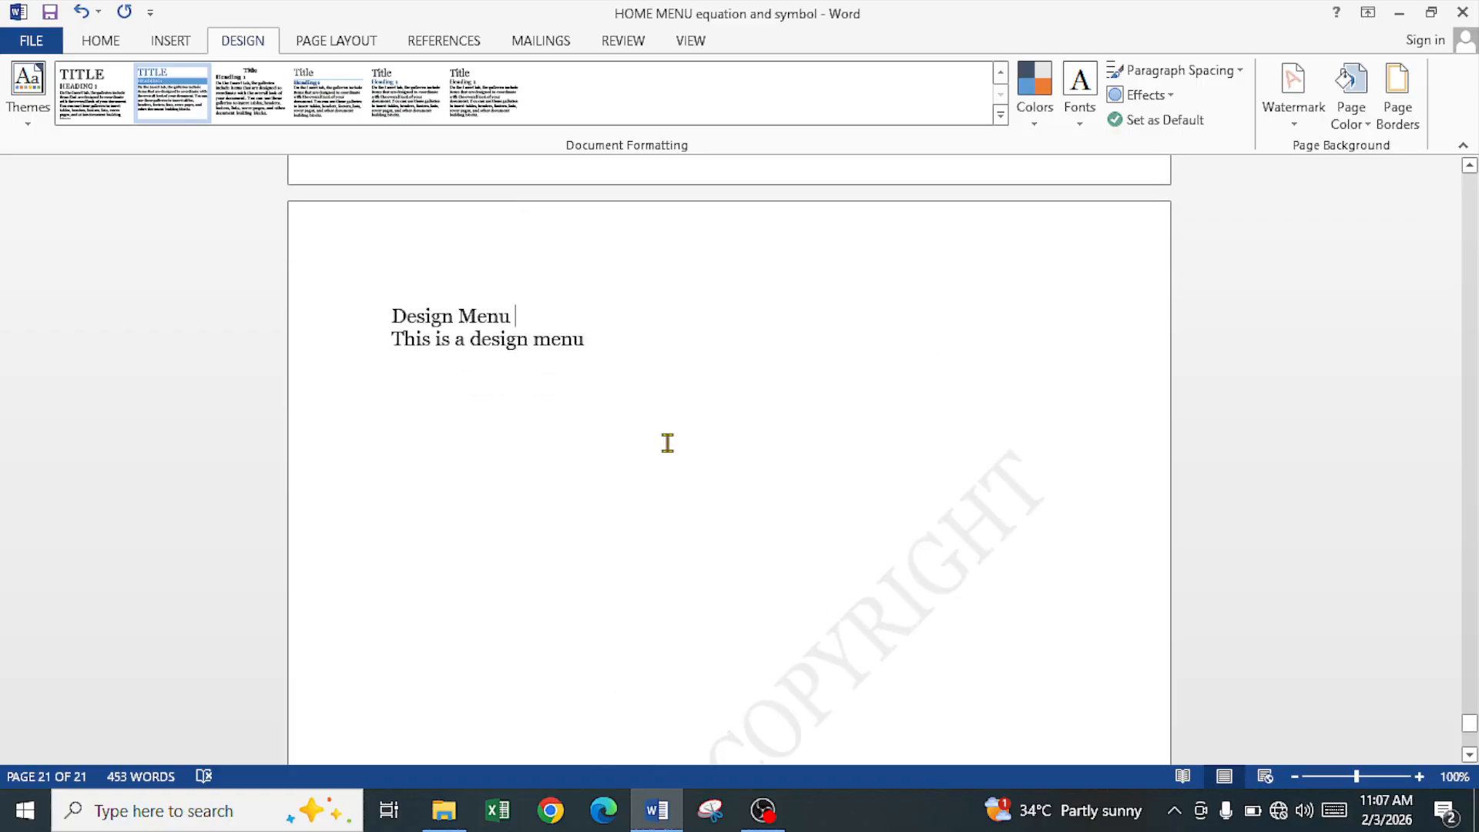
left_click(1298, 129)
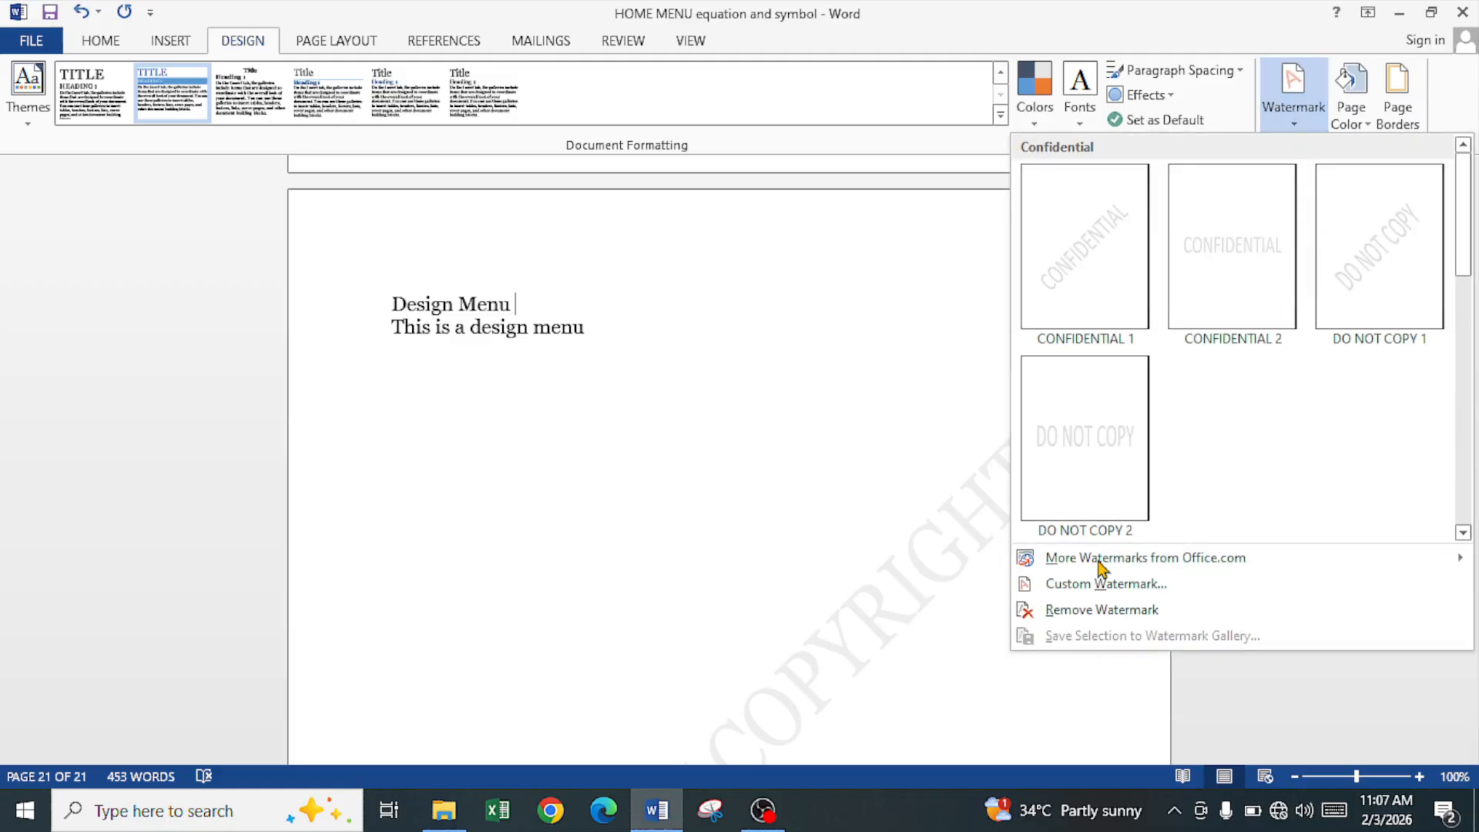
left_click(1075, 585)
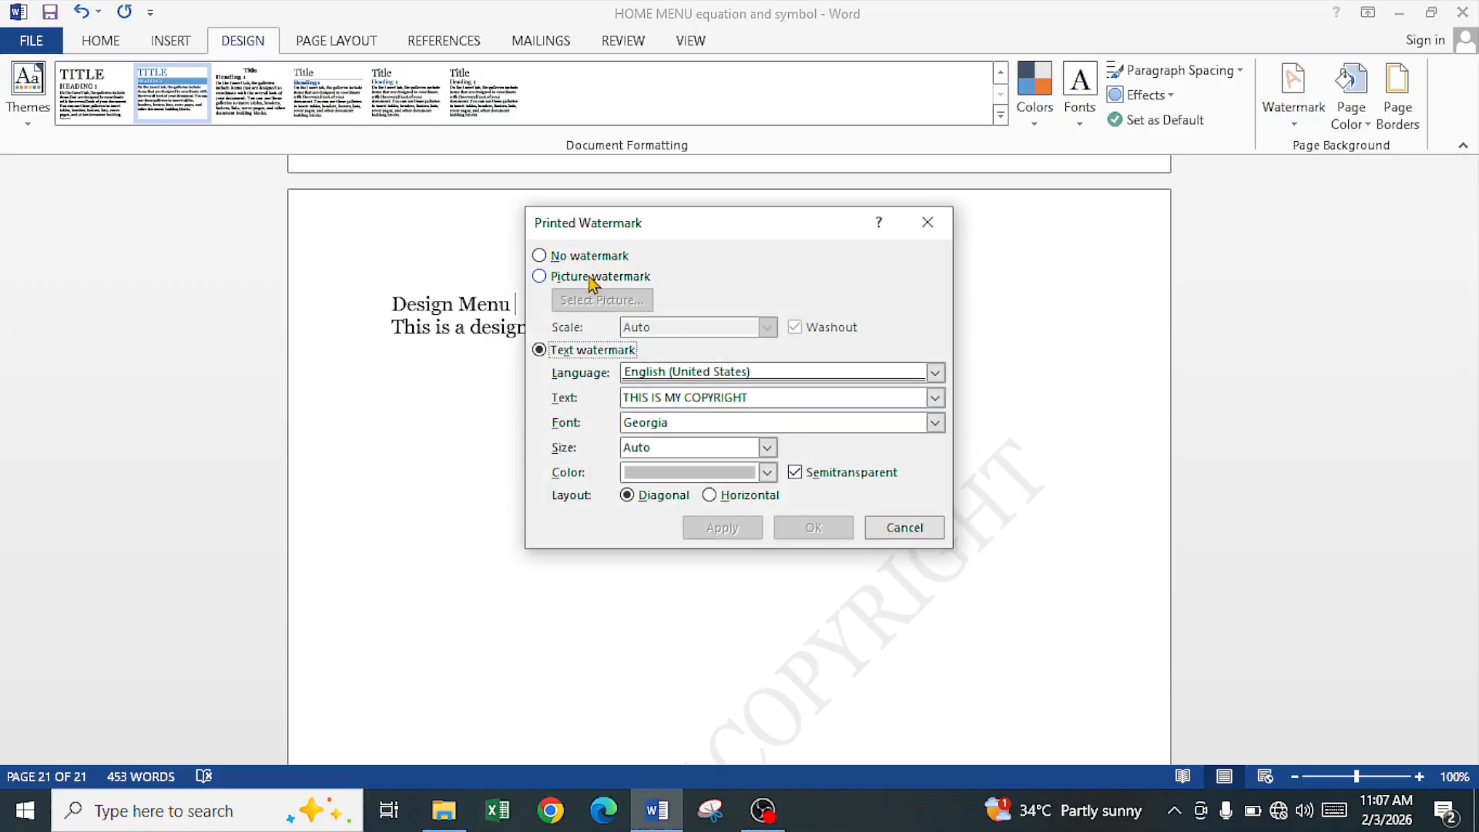
left_click(589, 278)
left_click(608, 308)
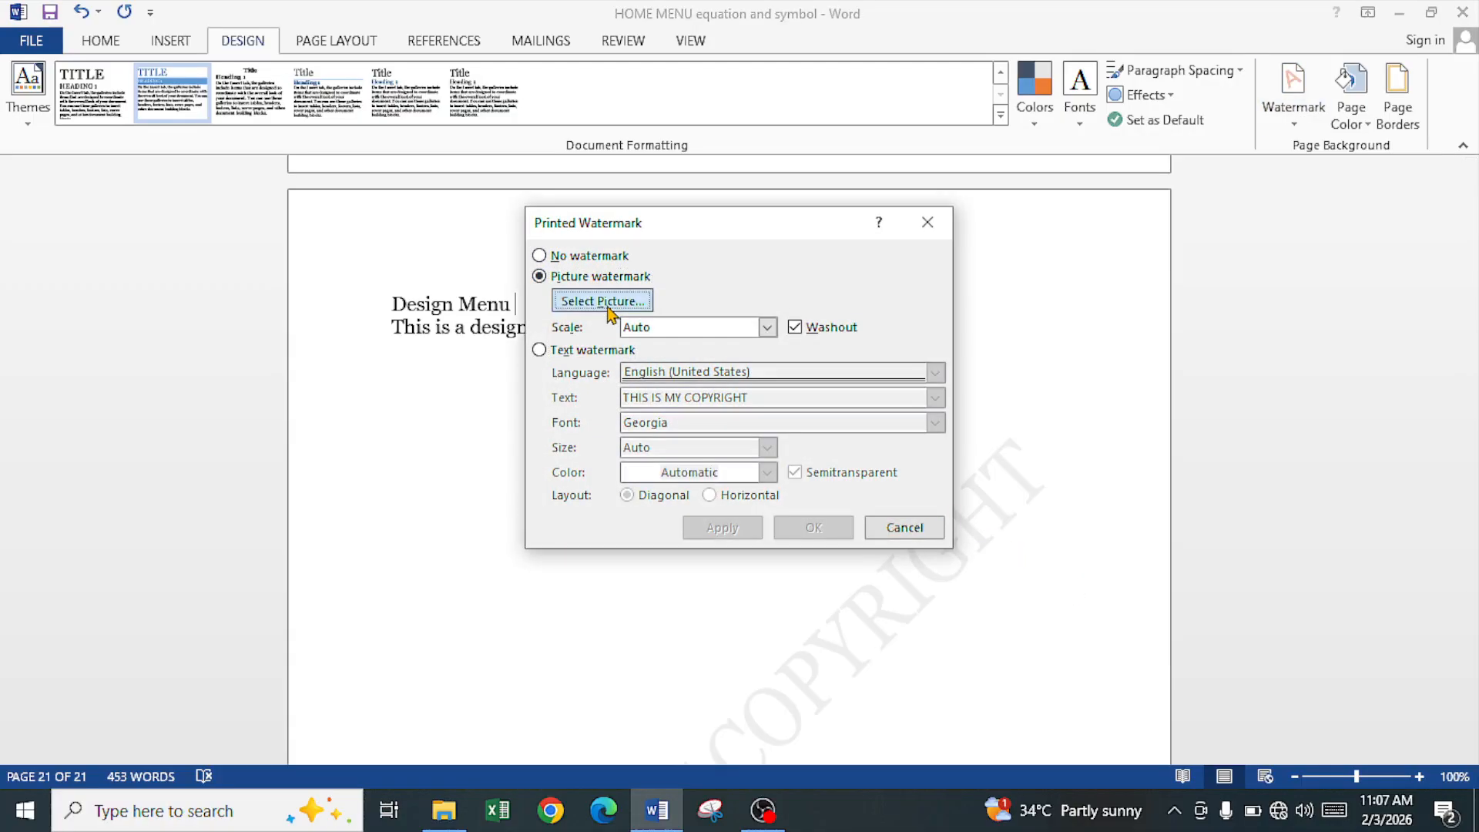
left_click(769, 461)
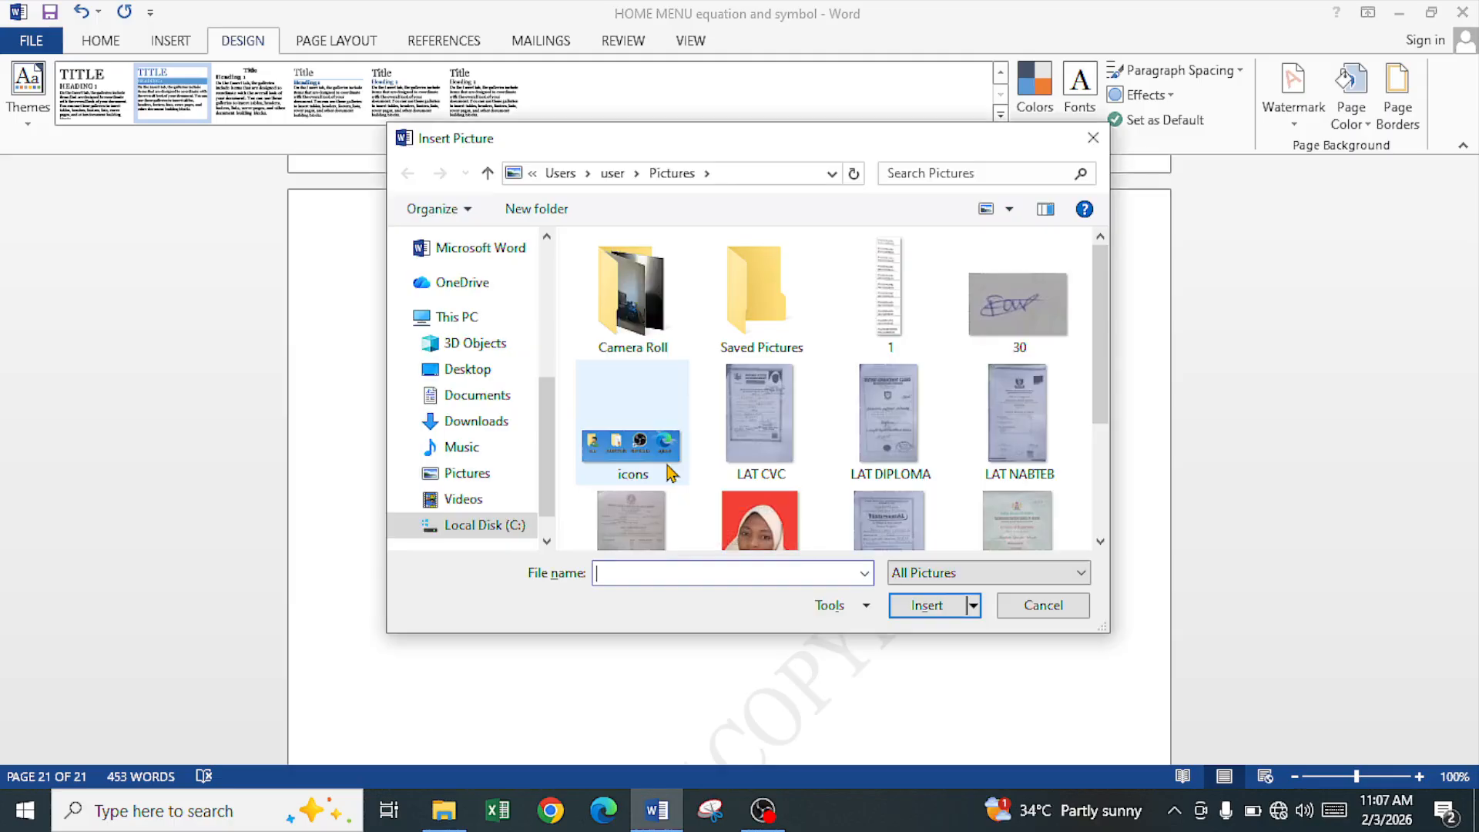
left_click(668, 470)
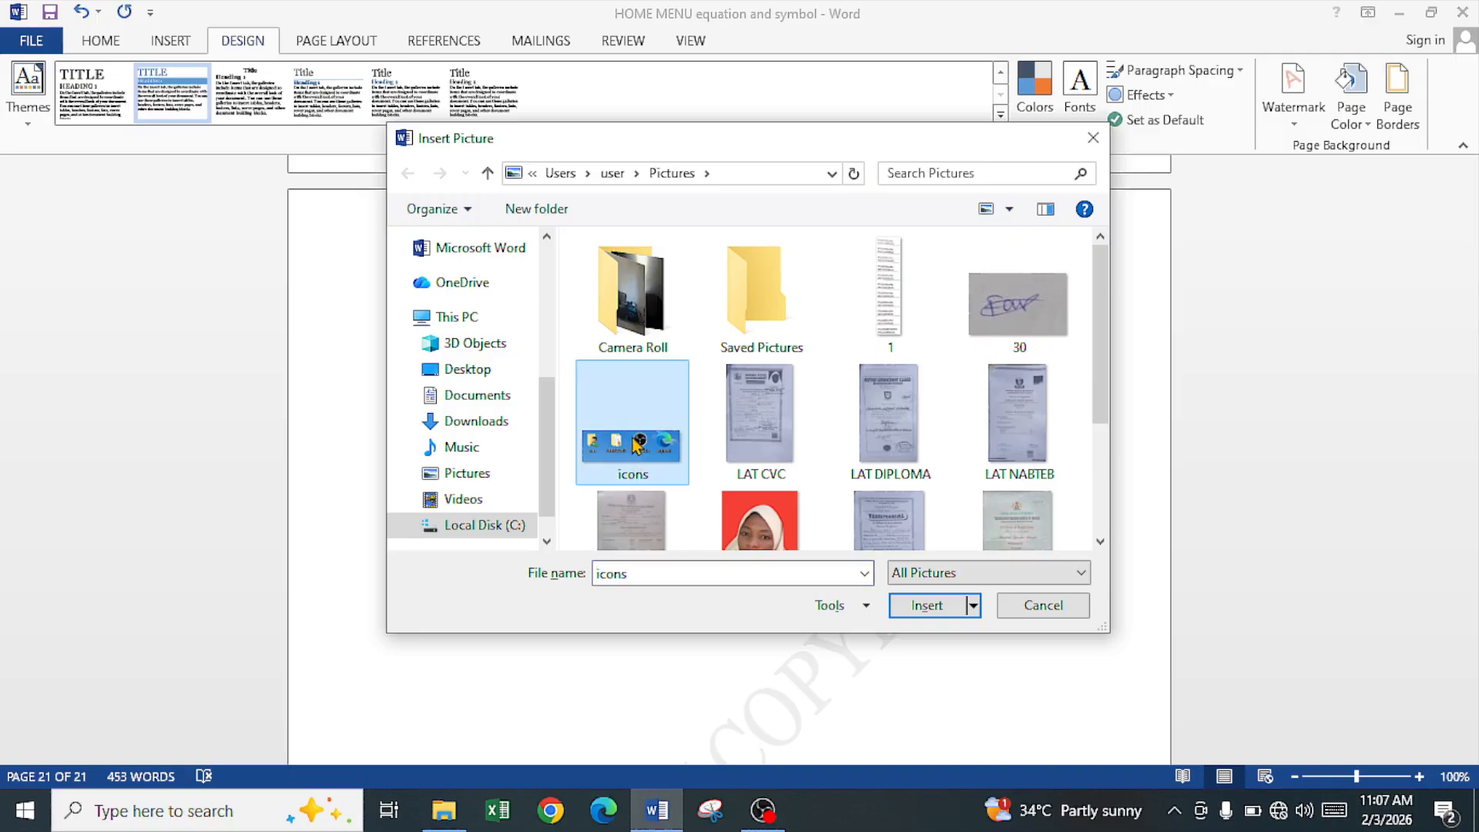
left_click(909, 604)
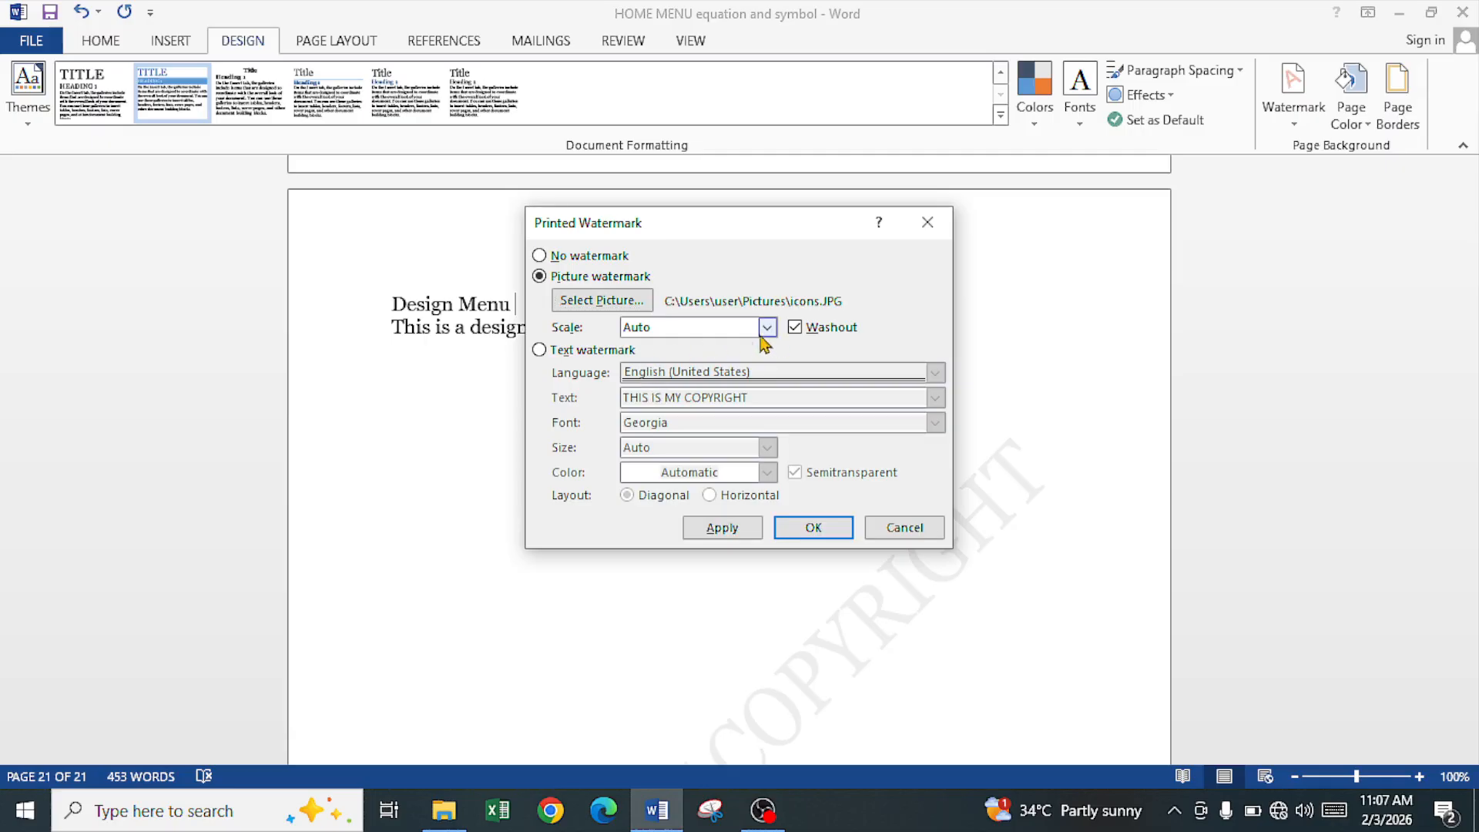
left_click(647, 327)
left_click(809, 533)
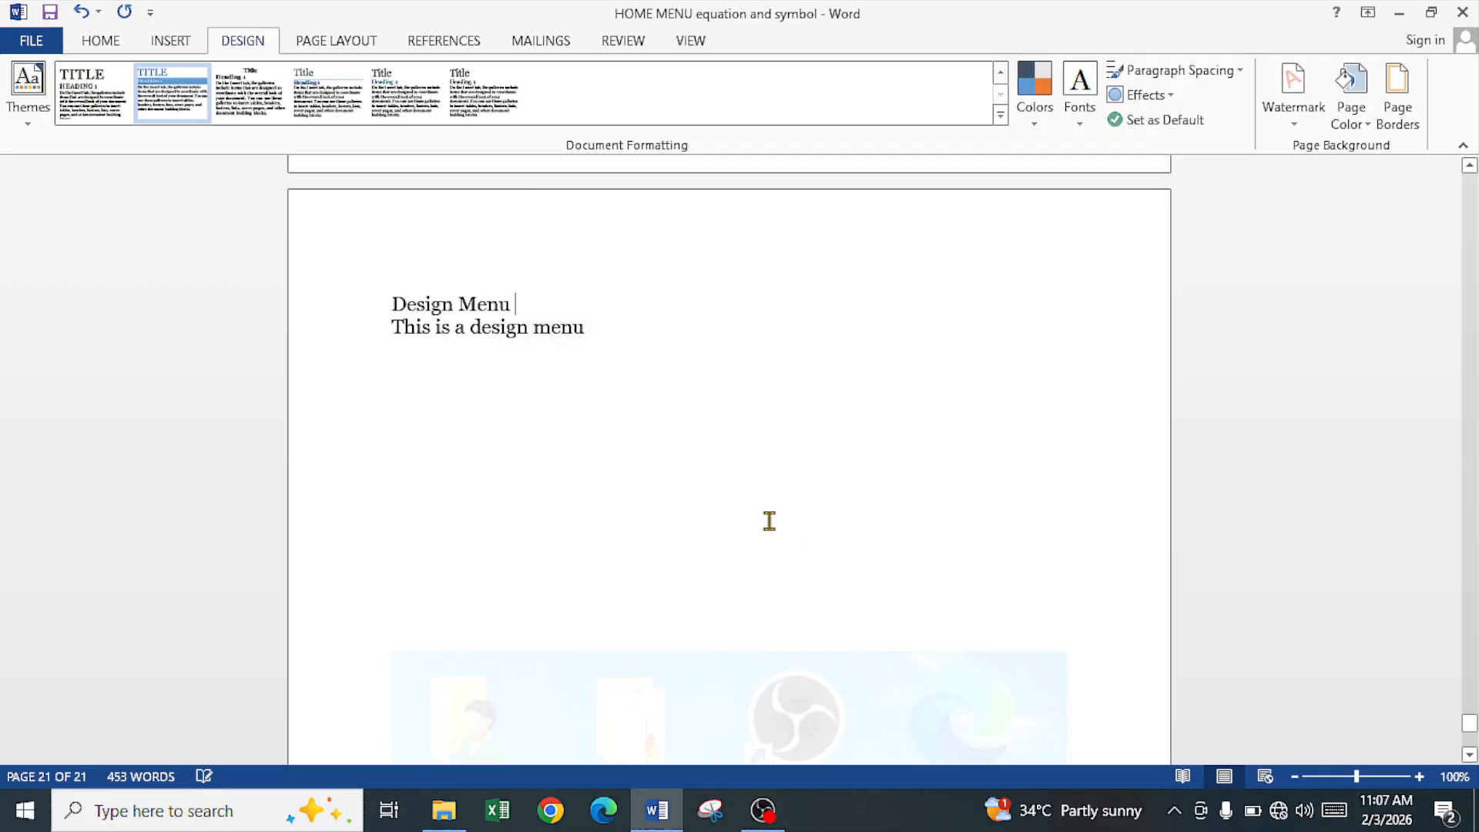
scroll(769, 521, "down", 5)
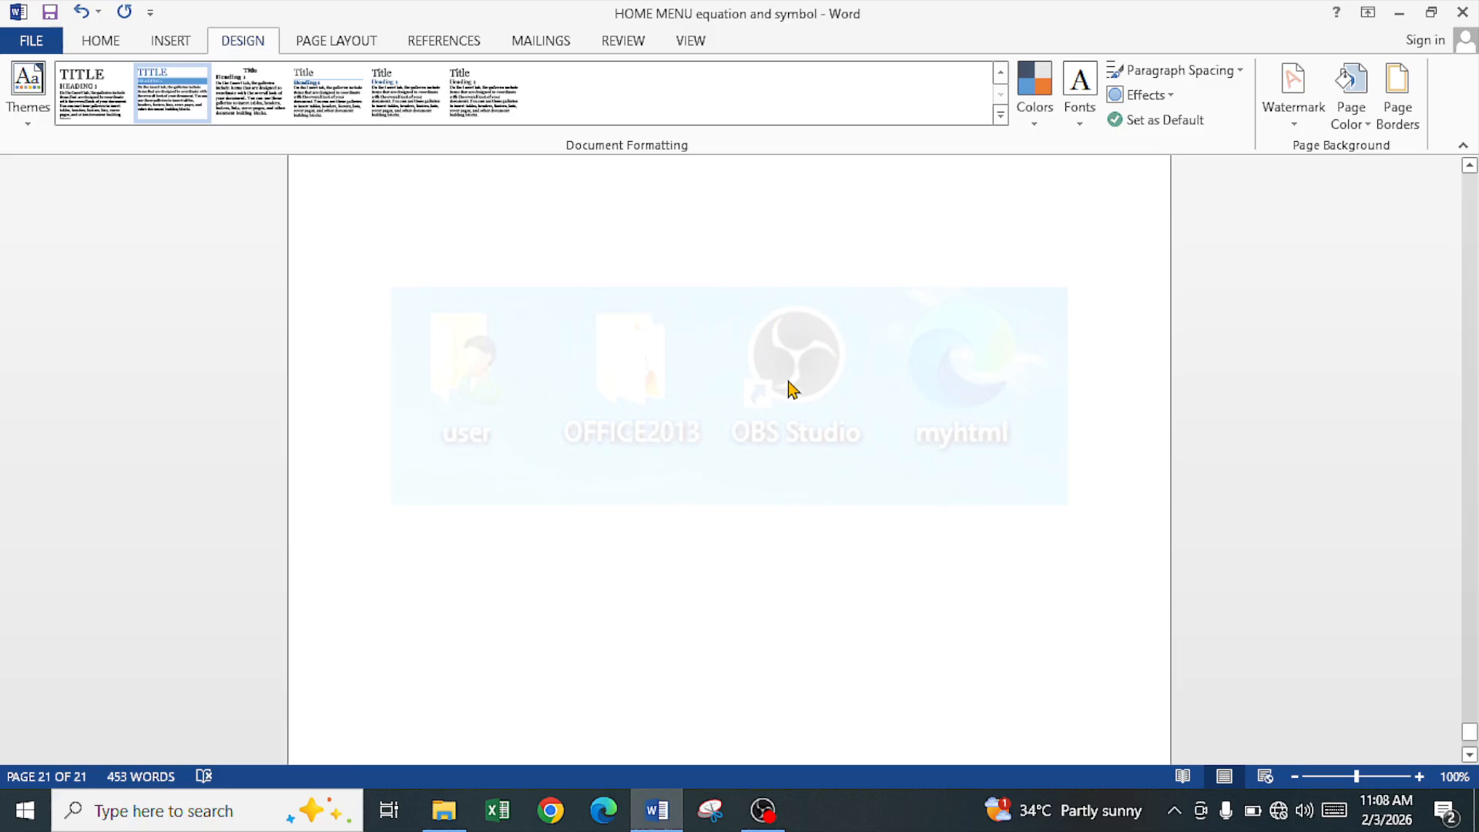
scroll(1046, 439, "up", 5)
scroll(991, 380, "down", 1)
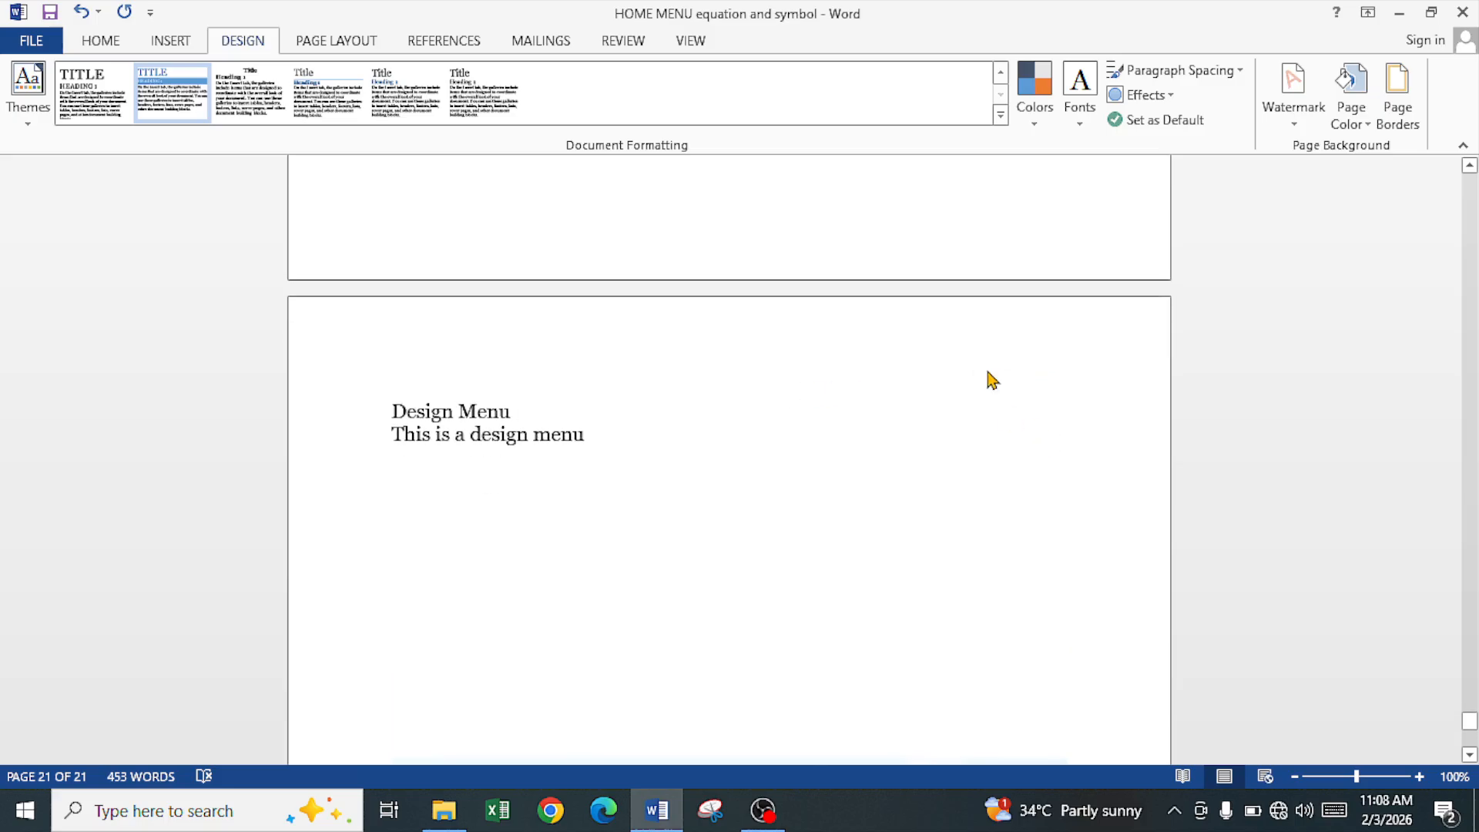
left_click(1299, 130)
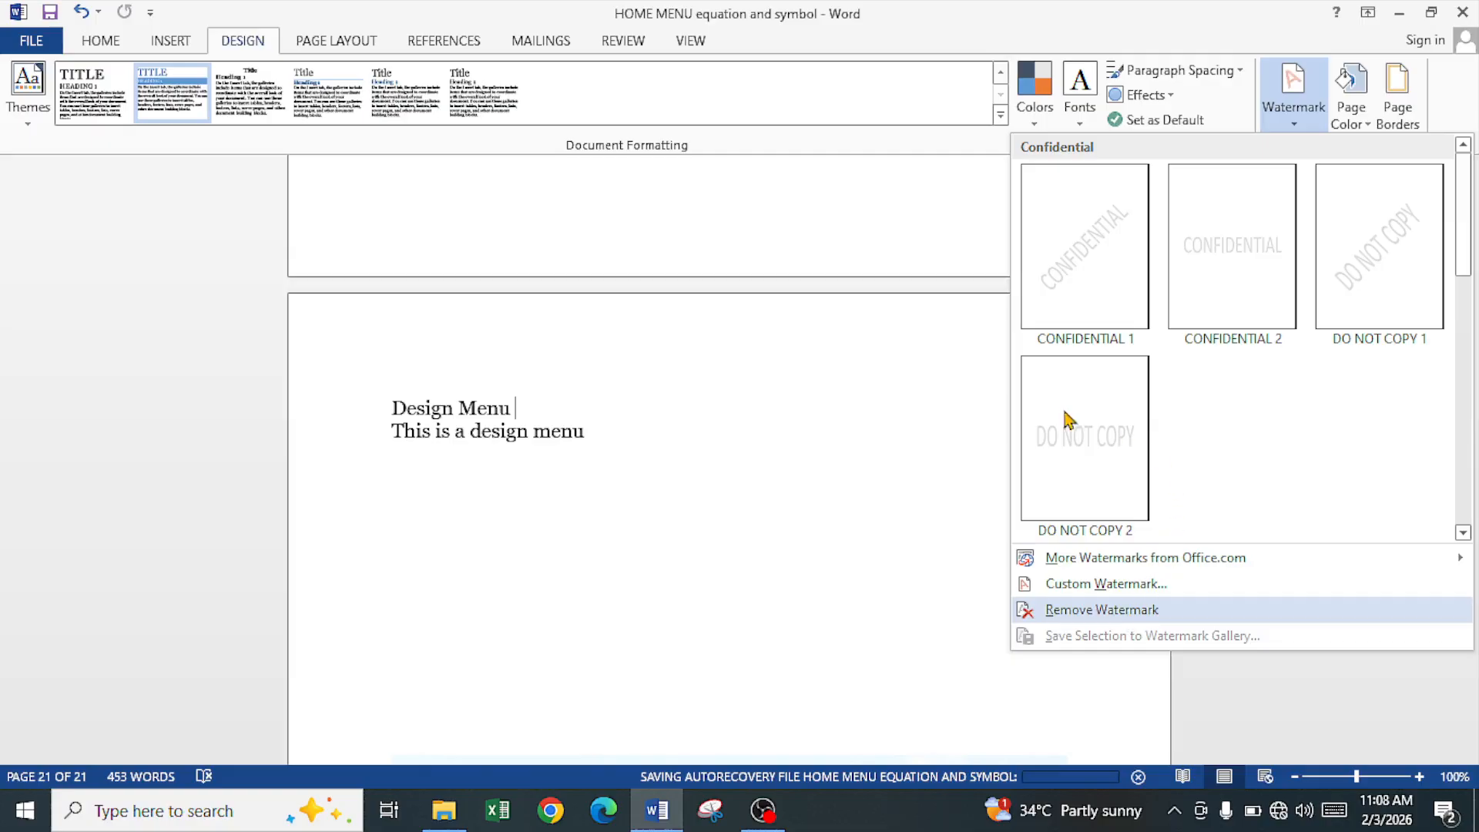
left_click(1279, 123)
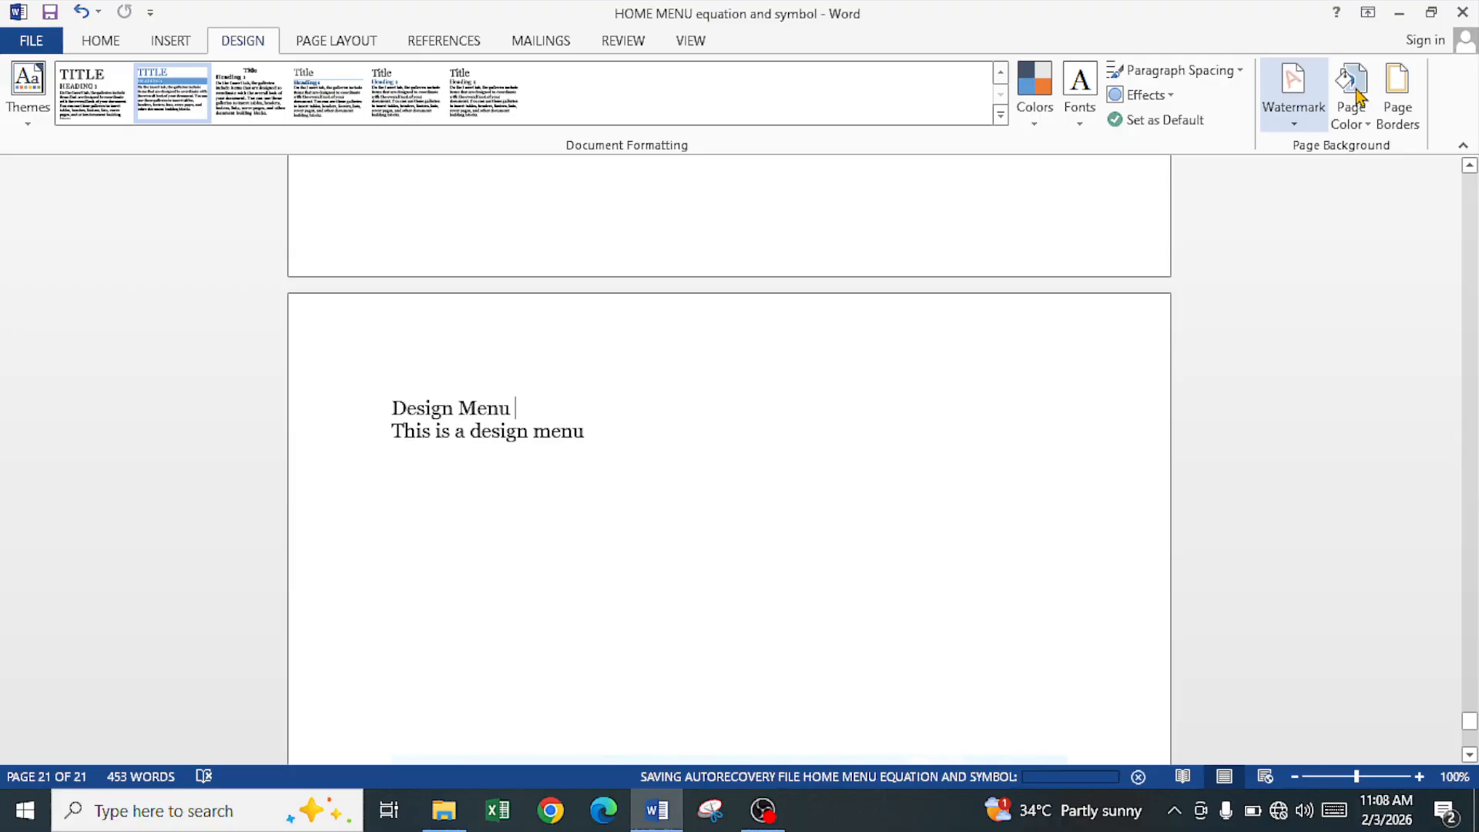
Set the document's page color to pure red from the standard color palette under More Colors
left_click(1358, 96)
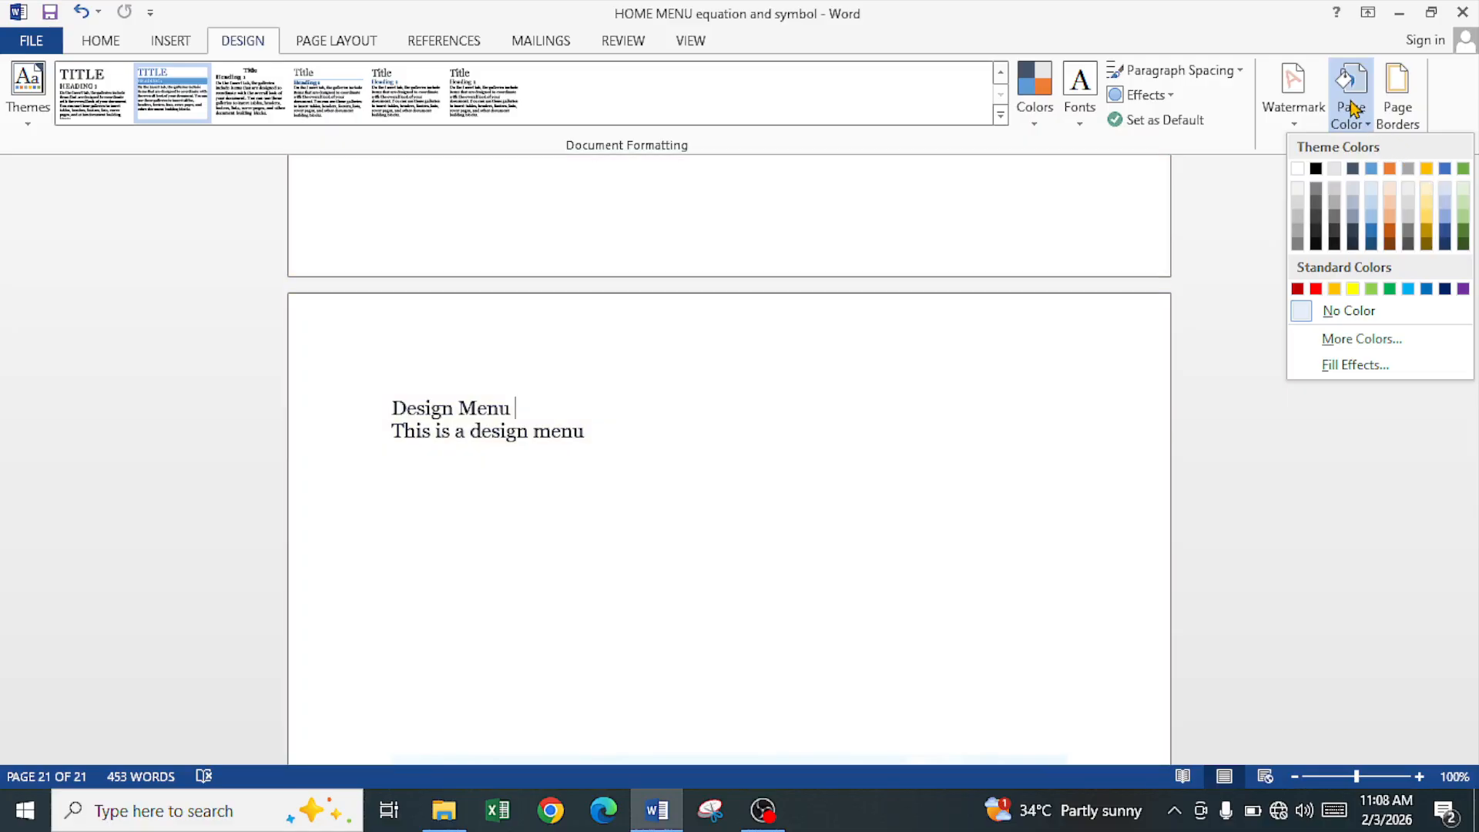
left_click(1360, 339)
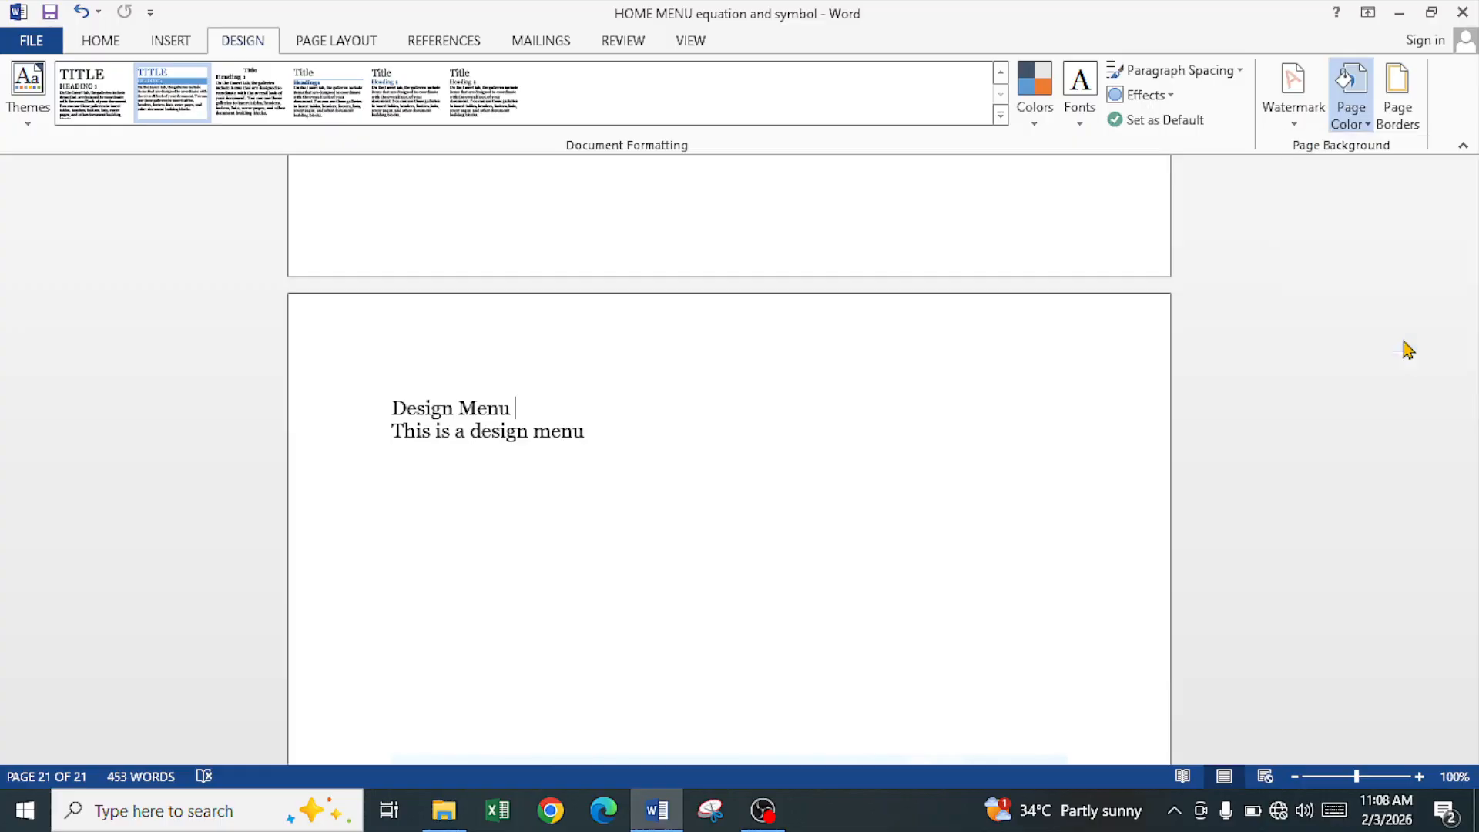
left_click(703, 430)
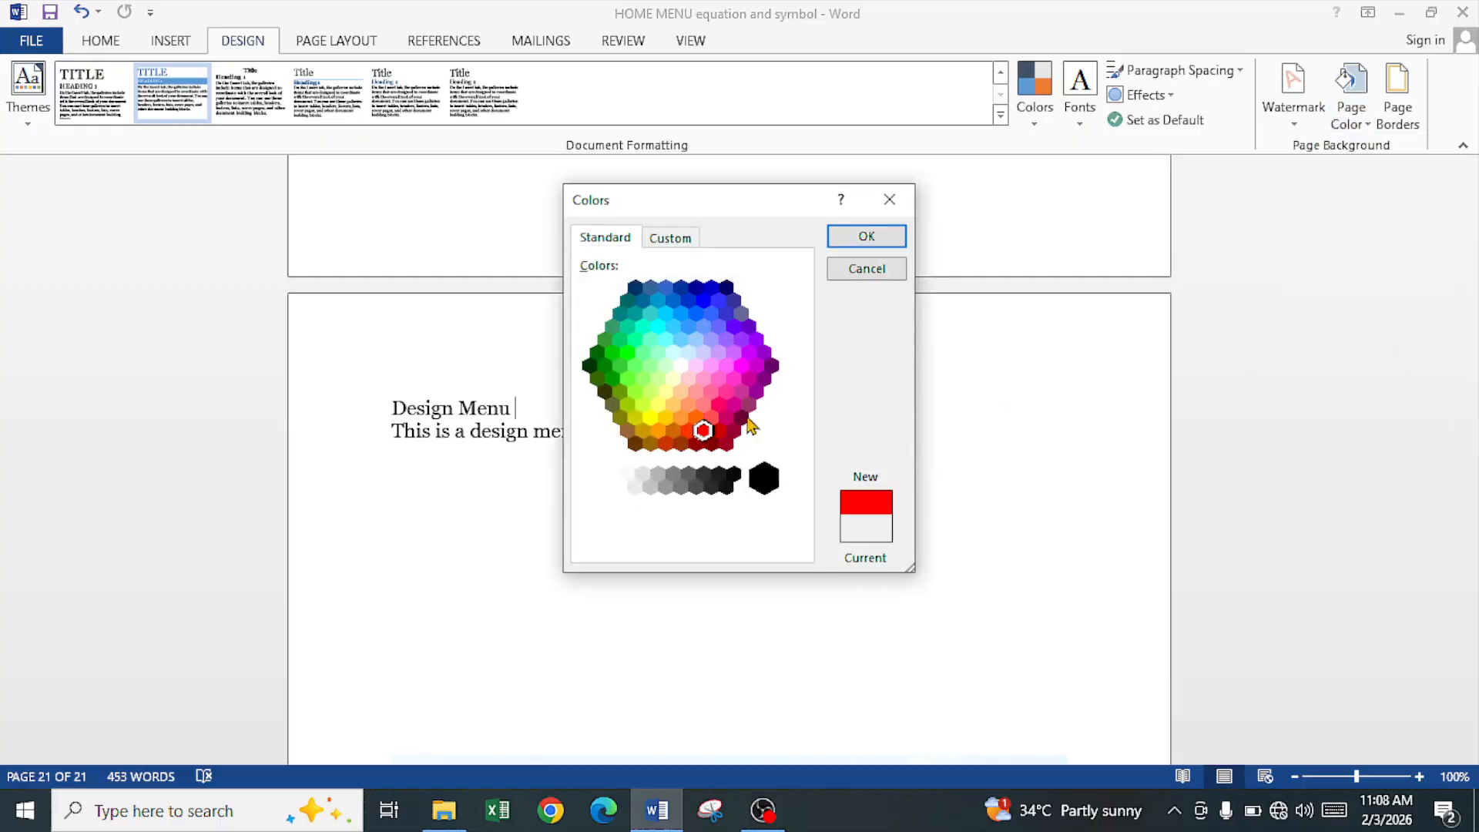
left_click(858, 242)
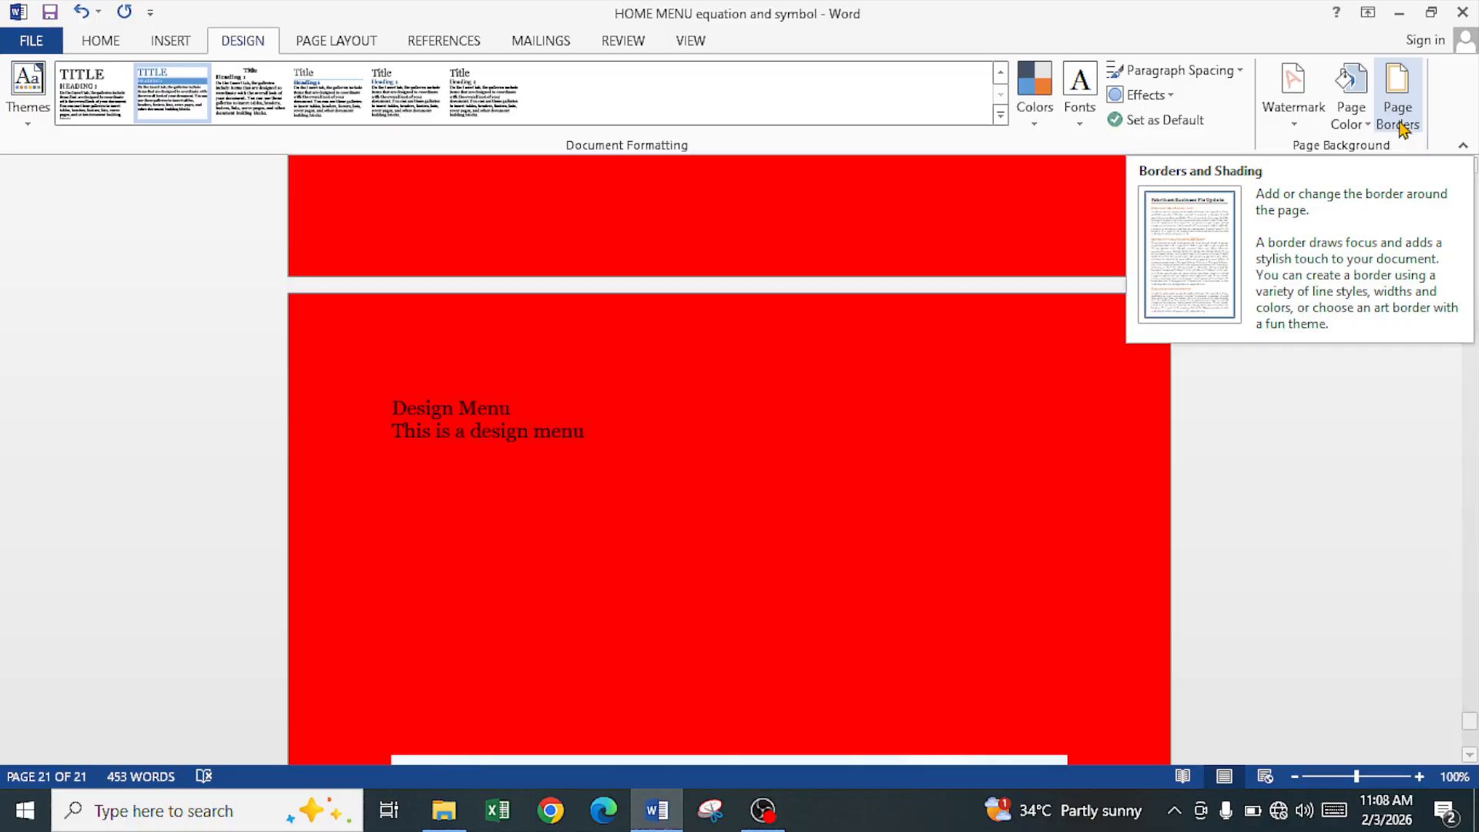
Add a box page border with the thick diagonally striped line style, applied to the whole document
left_click(1398, 115)
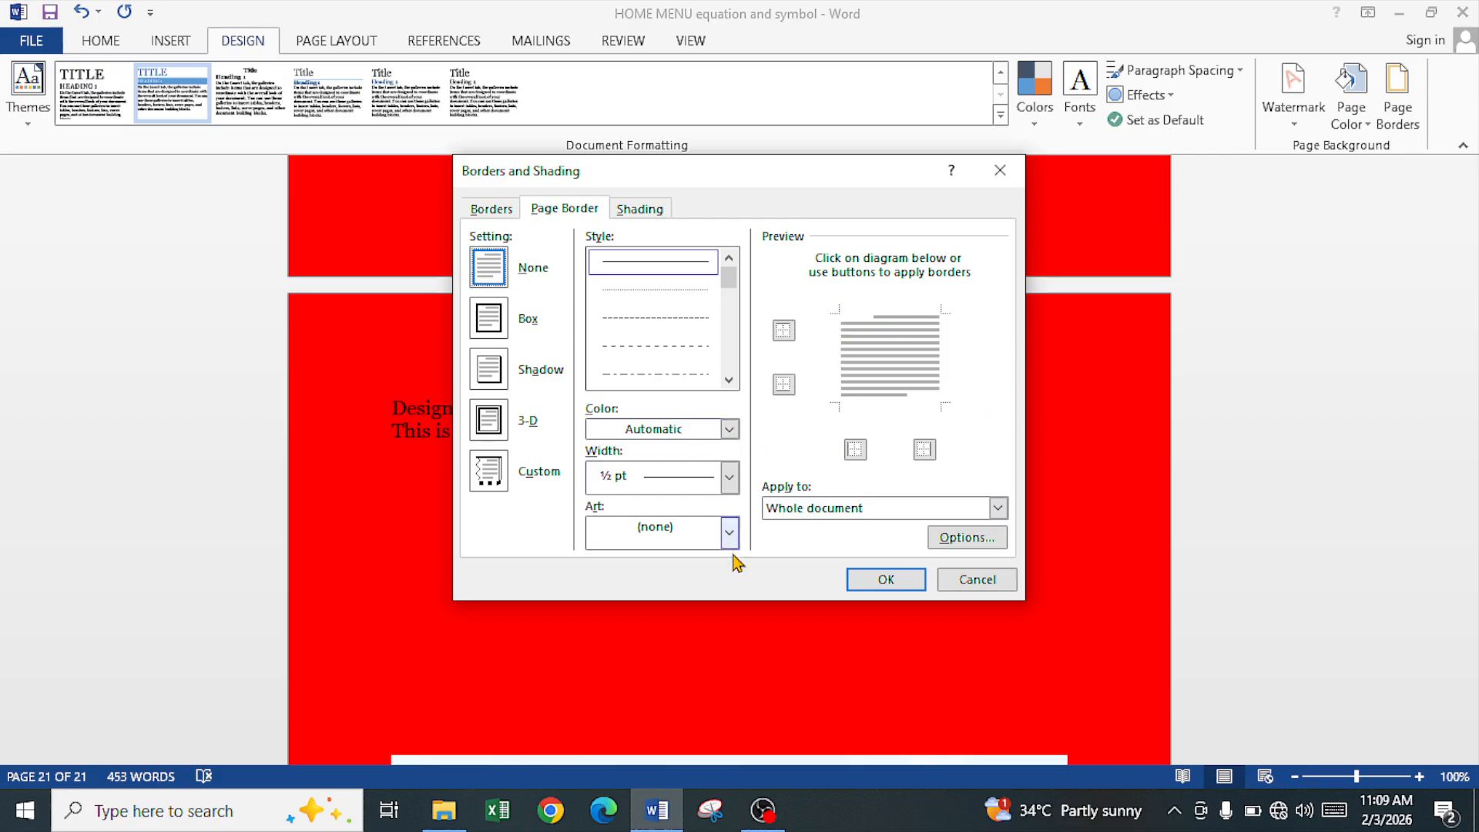
left_click_drag(728, 279, 746, 358)
left_click(651, 376)
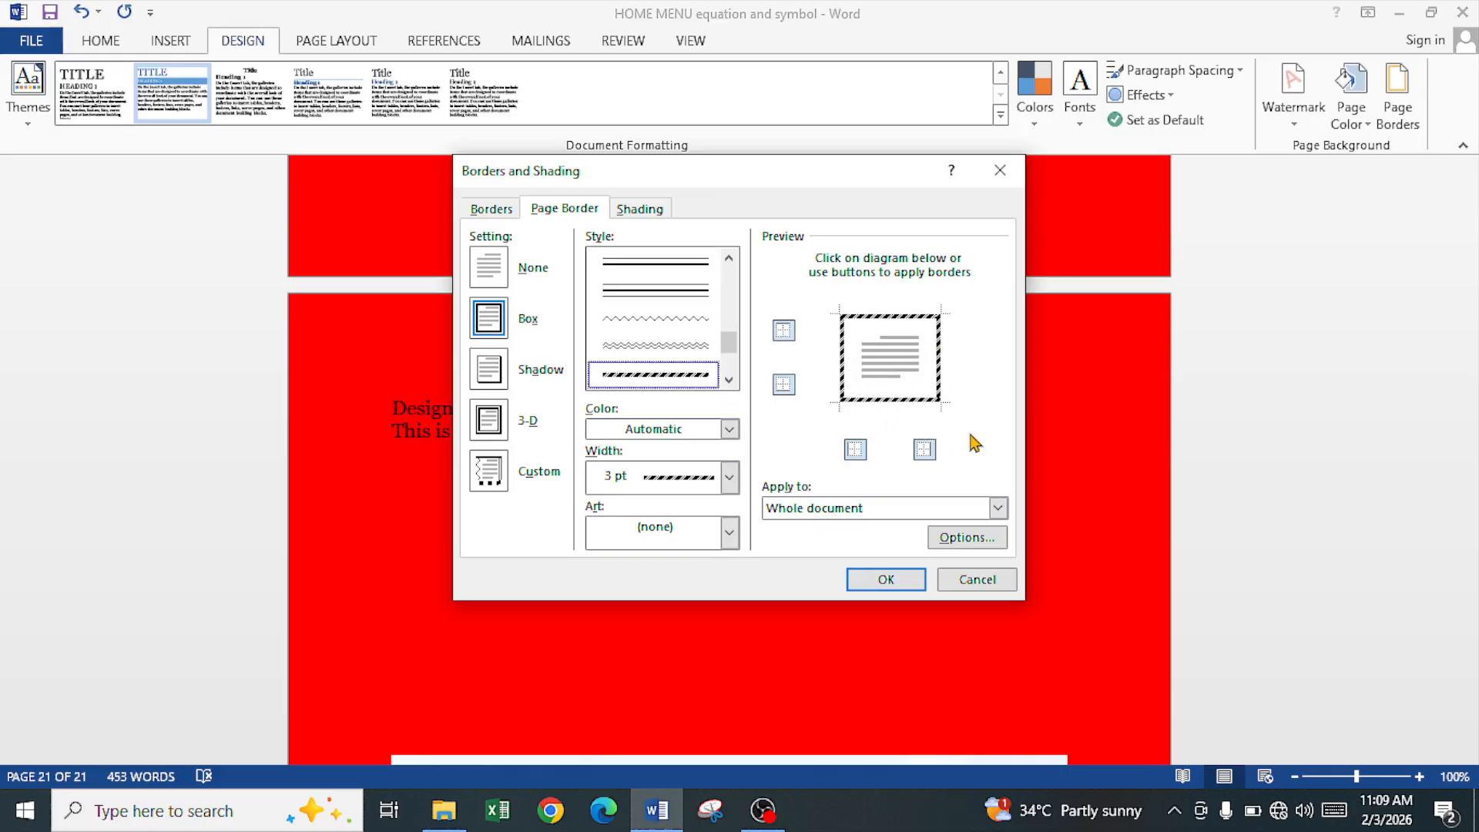
left_click(839, 515)
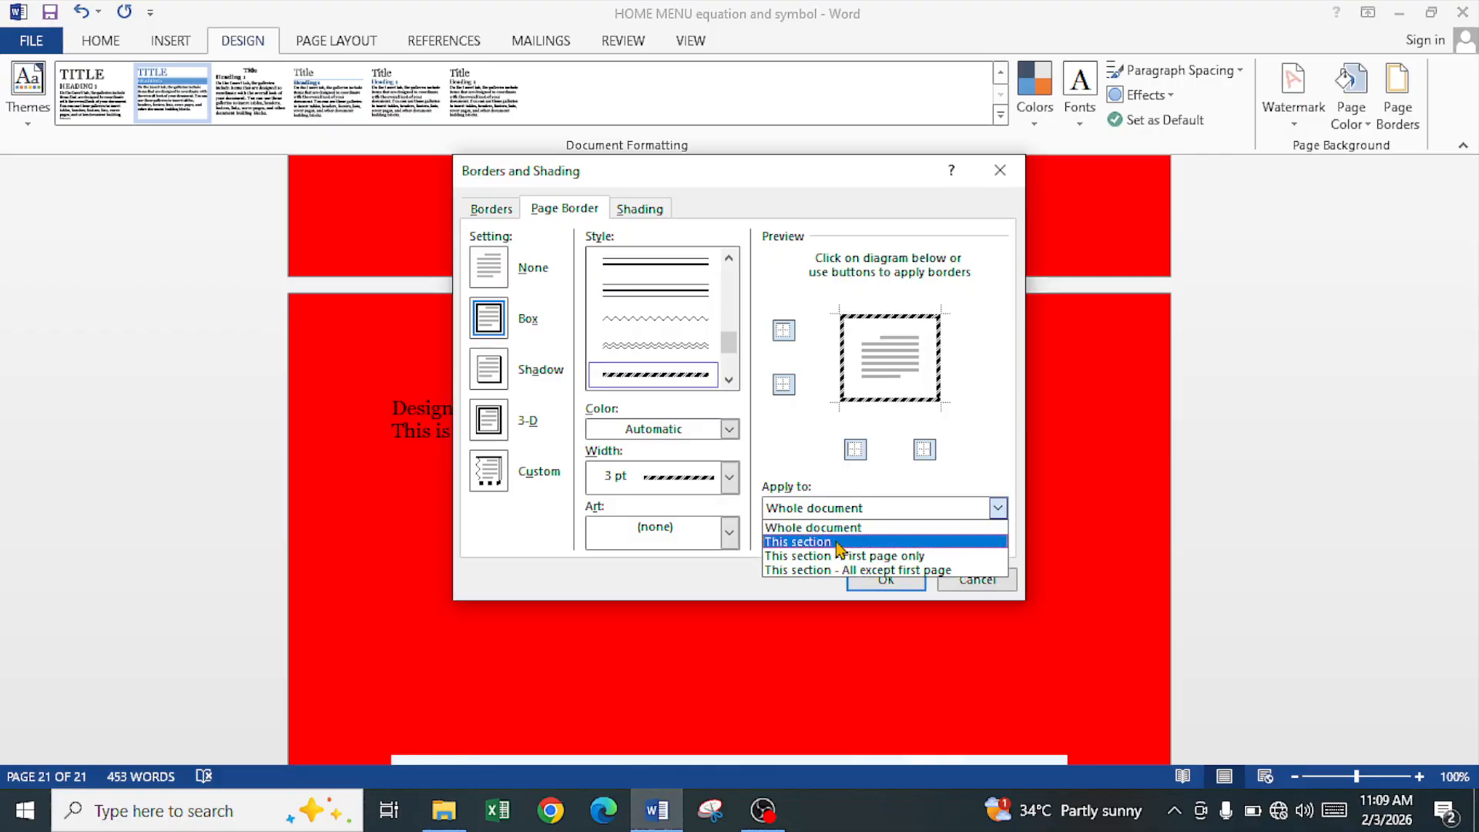
left_click(839, 542)
left_click(832, 512)
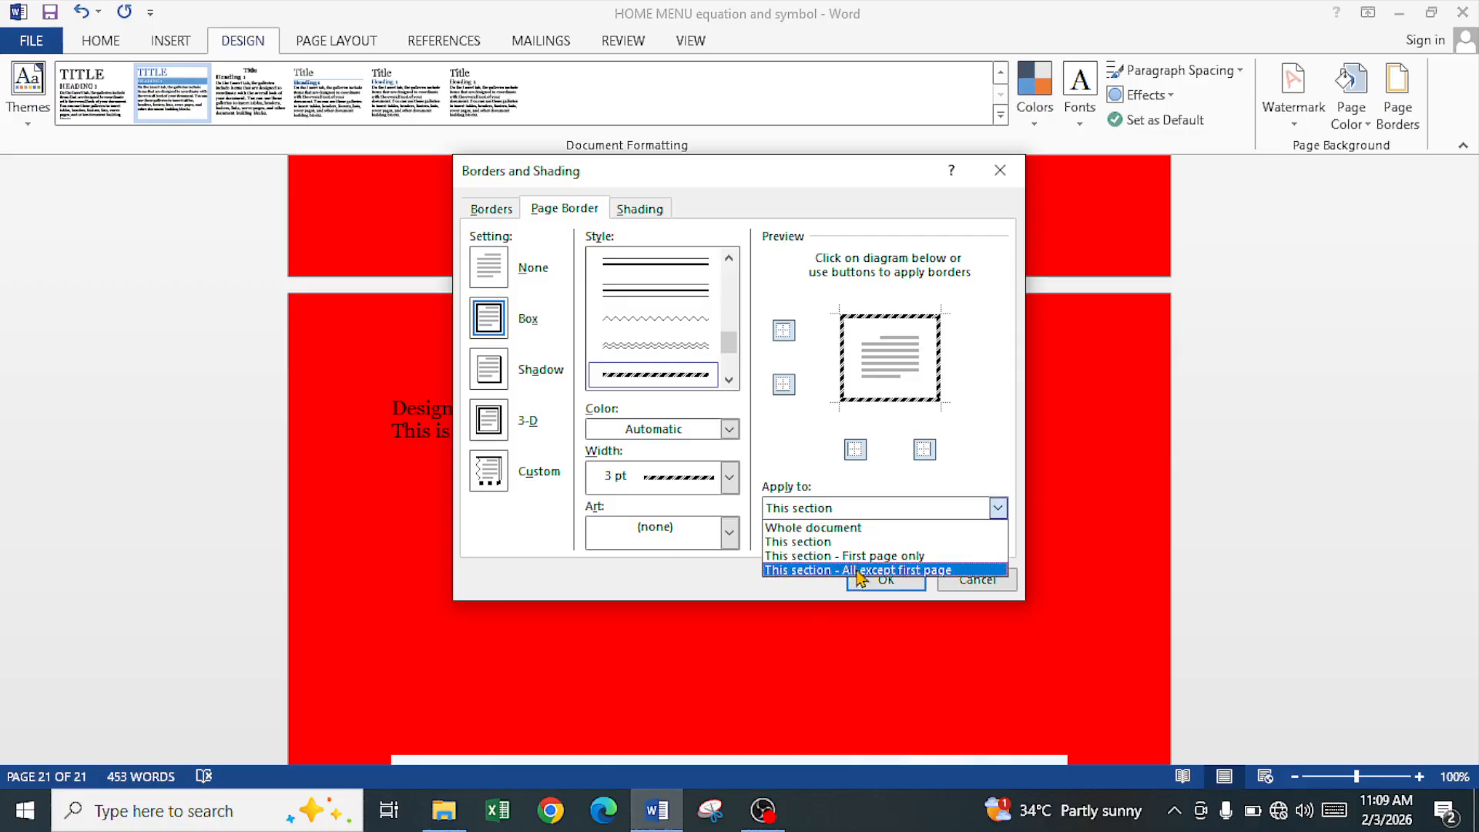
left_click(836, 529)
left_click(887, 581)
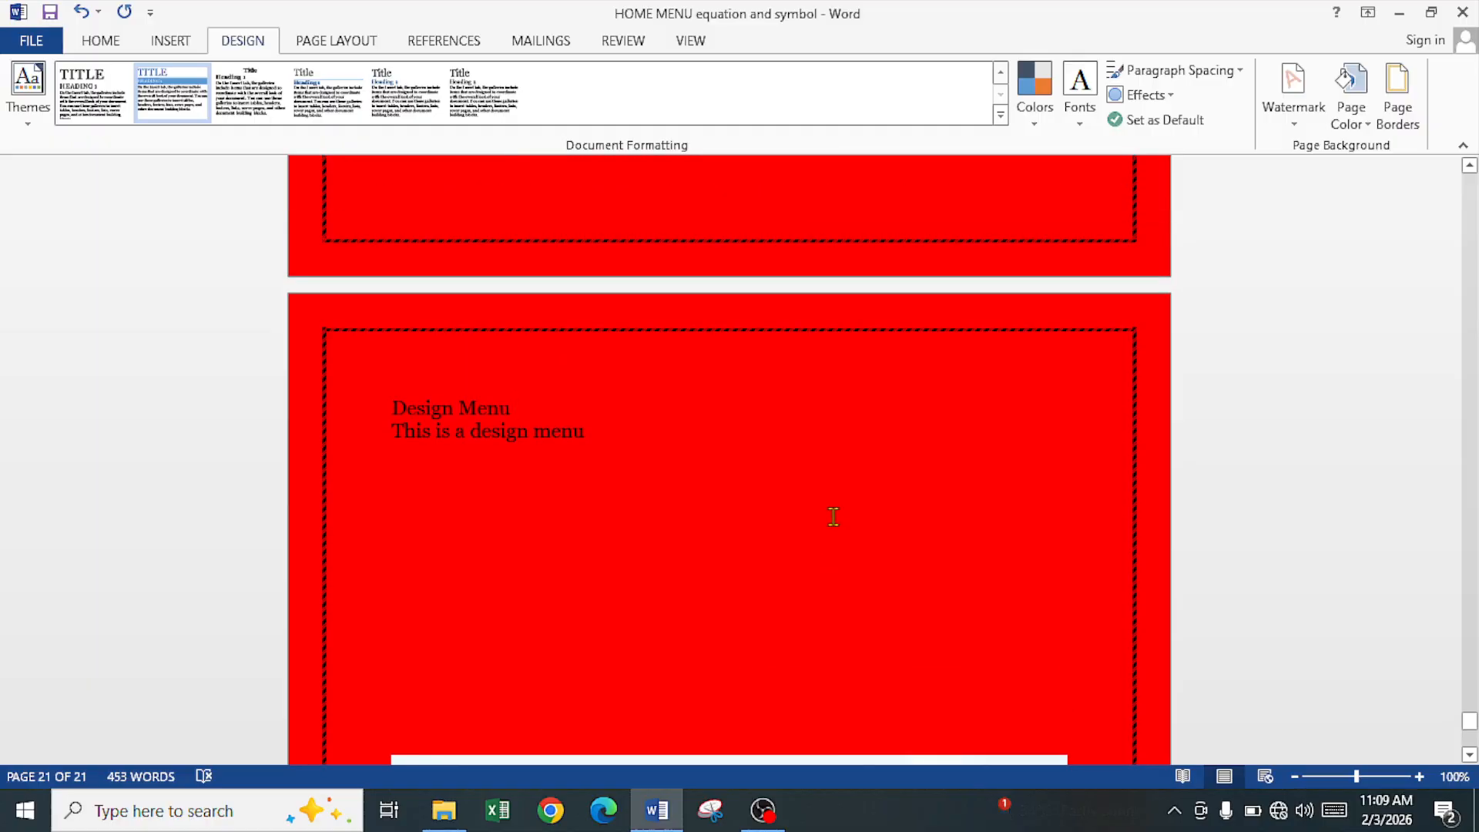
scroll(831, 525, "down", 1)
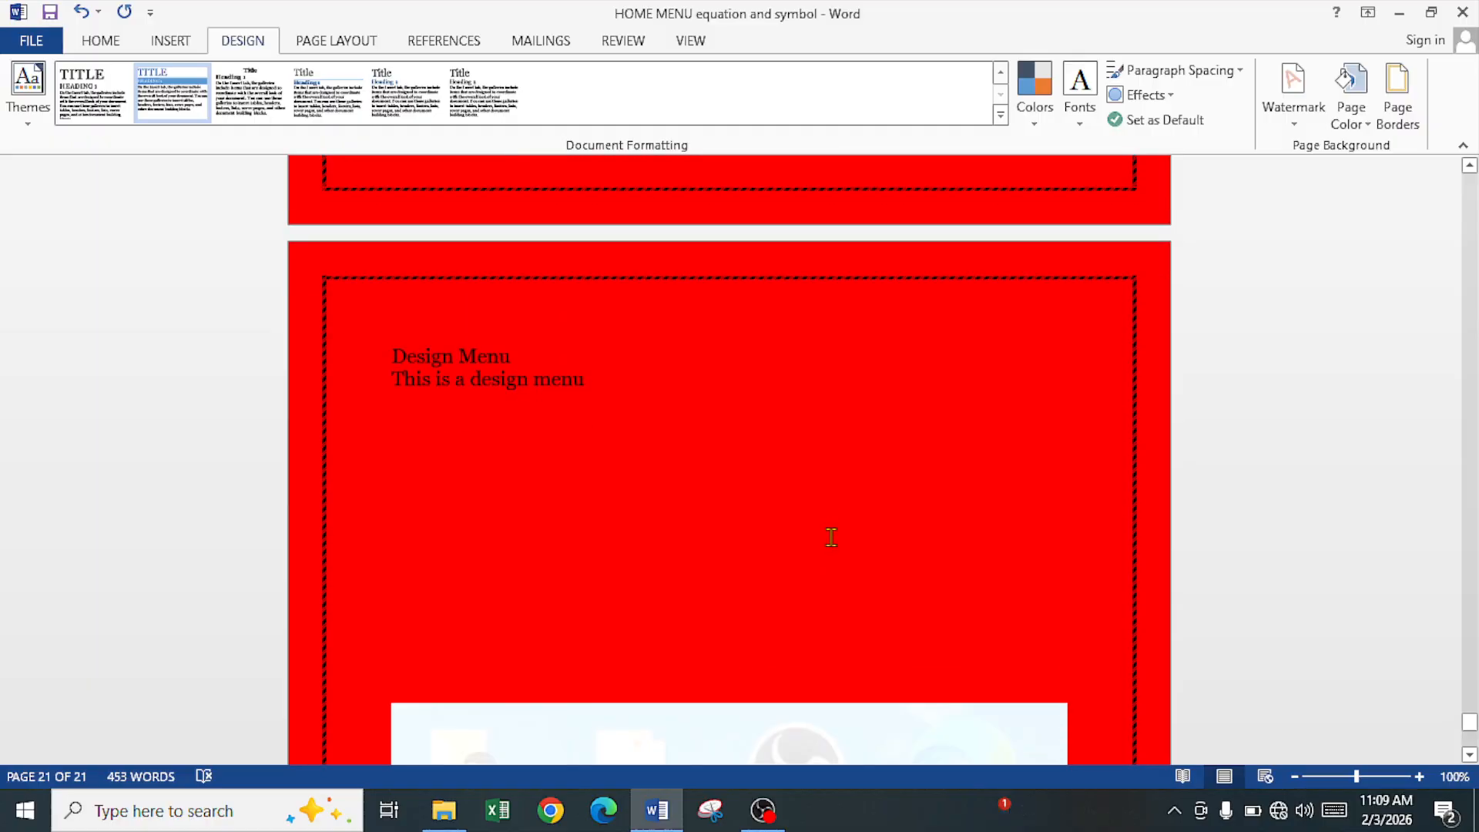
scroll(832, 537, "down", 3)
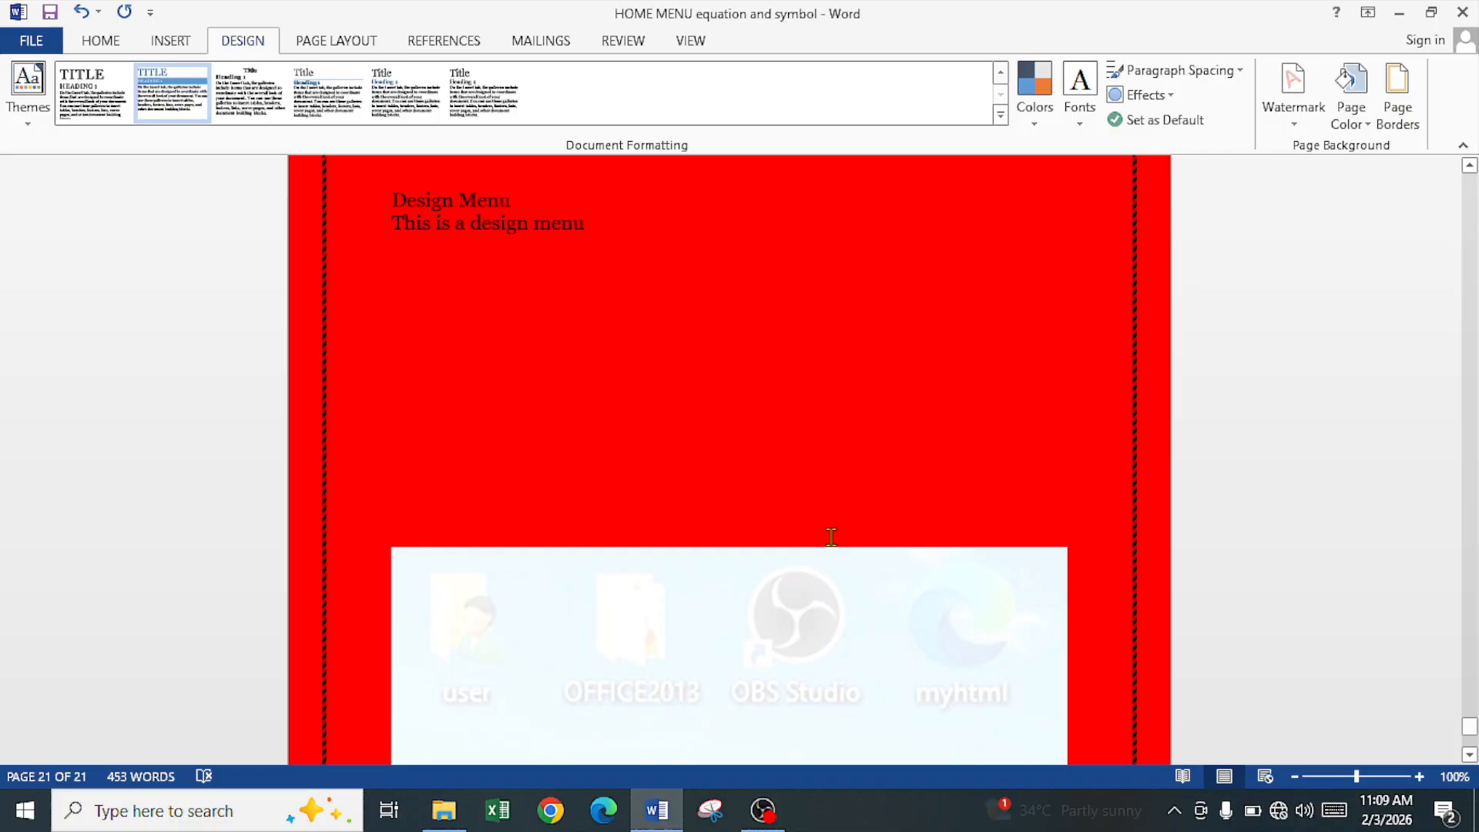